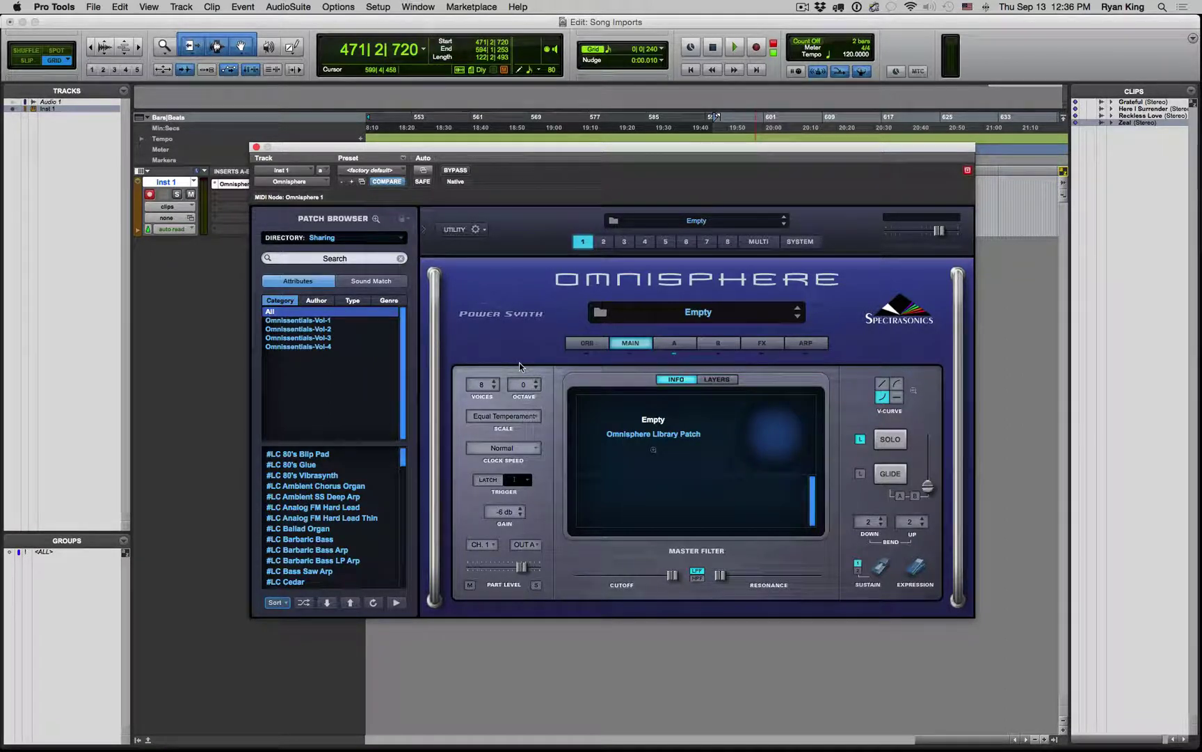
- Bring the Chrome window with the Worship Artistry '1000' search results in front of Omnisphere
{"action": "key", "text": "super+Tab"}
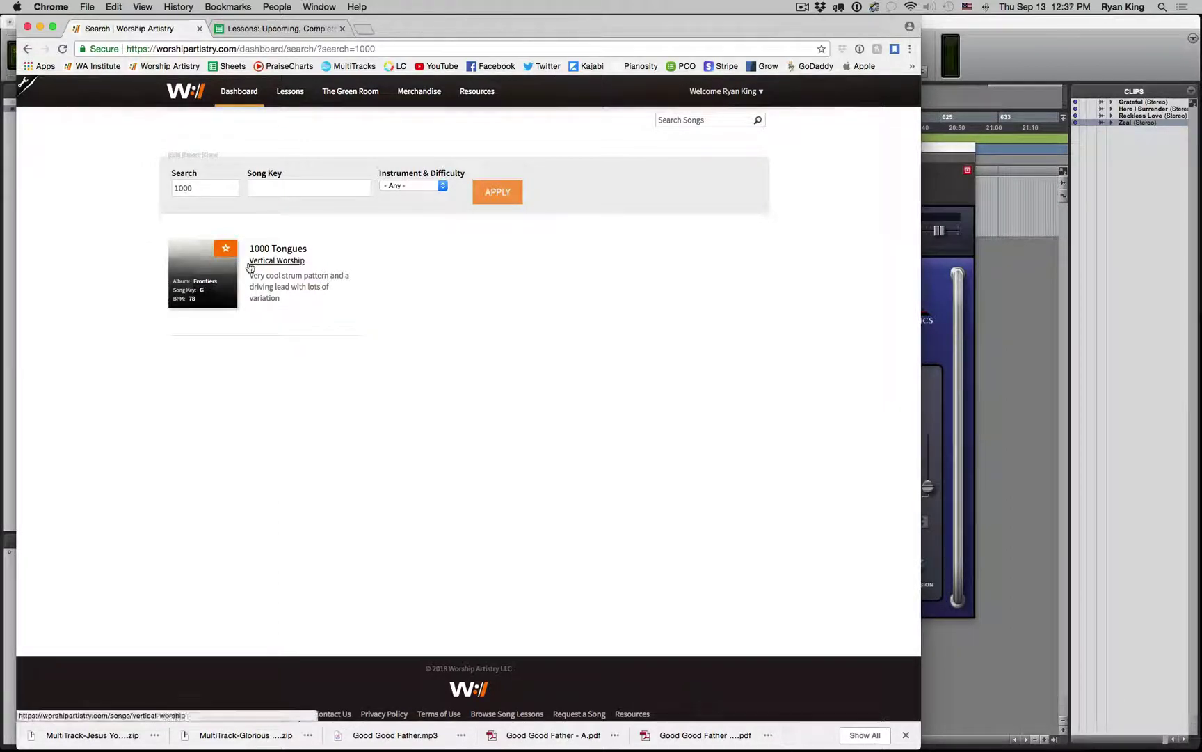
- Open the 1000 Tongues song page and show its KEYBOARD lesson plan
{"action": "left_click", "coordinate": [193, 268]}
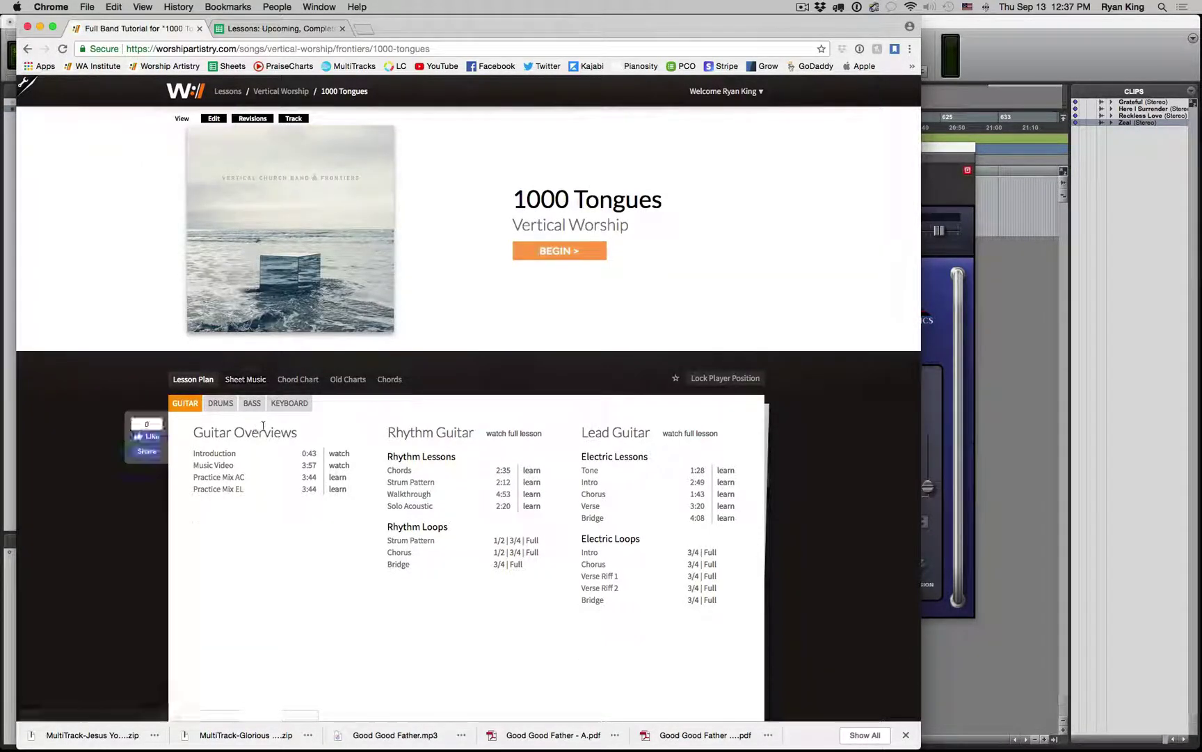
{"action": "left_click", "coordinate": [287, 407]}
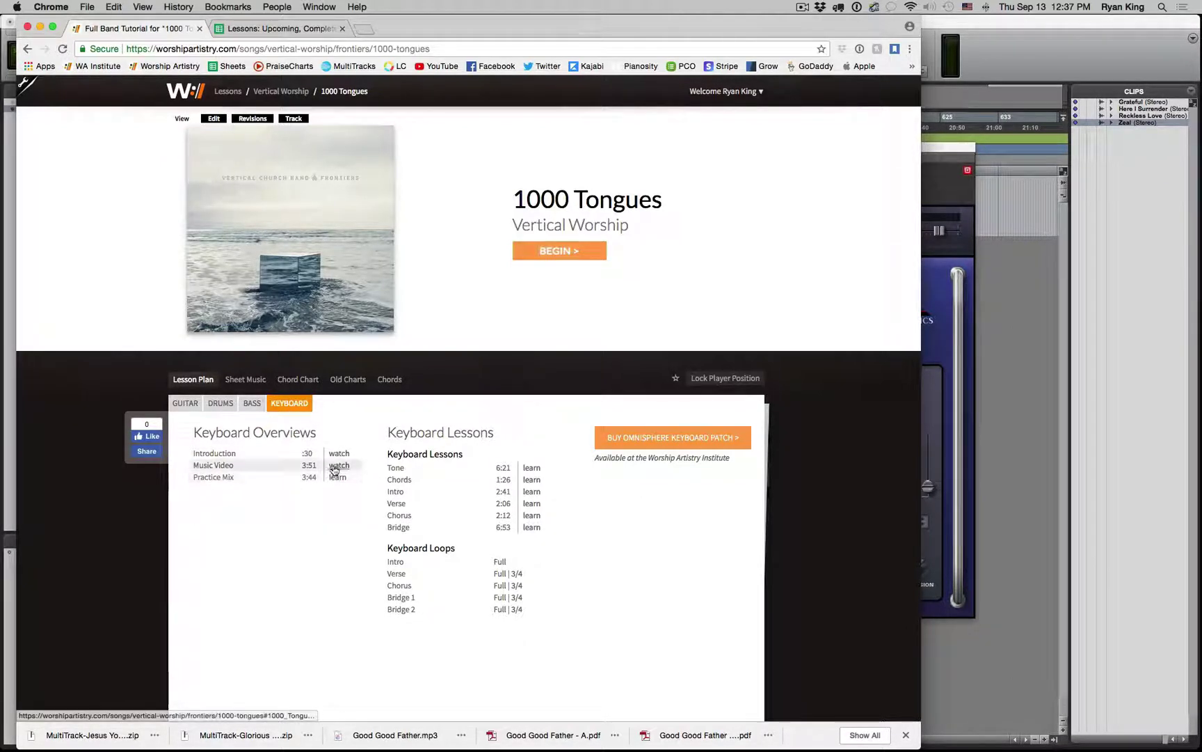
- Add the 1000 Tongues Omnisphere keyboard patch to the cart, then return to Omnisphere in Pro Tools
{"action": "left_click", "coordinate": [680, 439]}
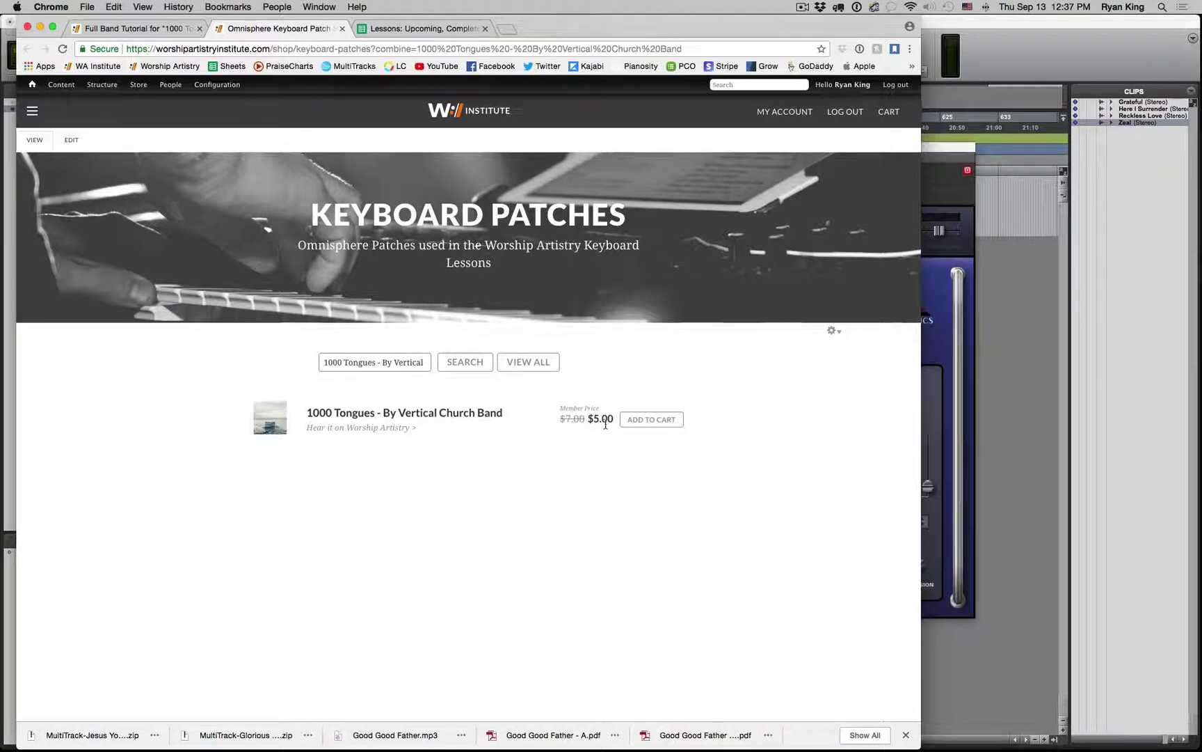
{"action": "left_click", "coordinate": [654, 419]}
{"action": "key", "text": "super+Tab"}
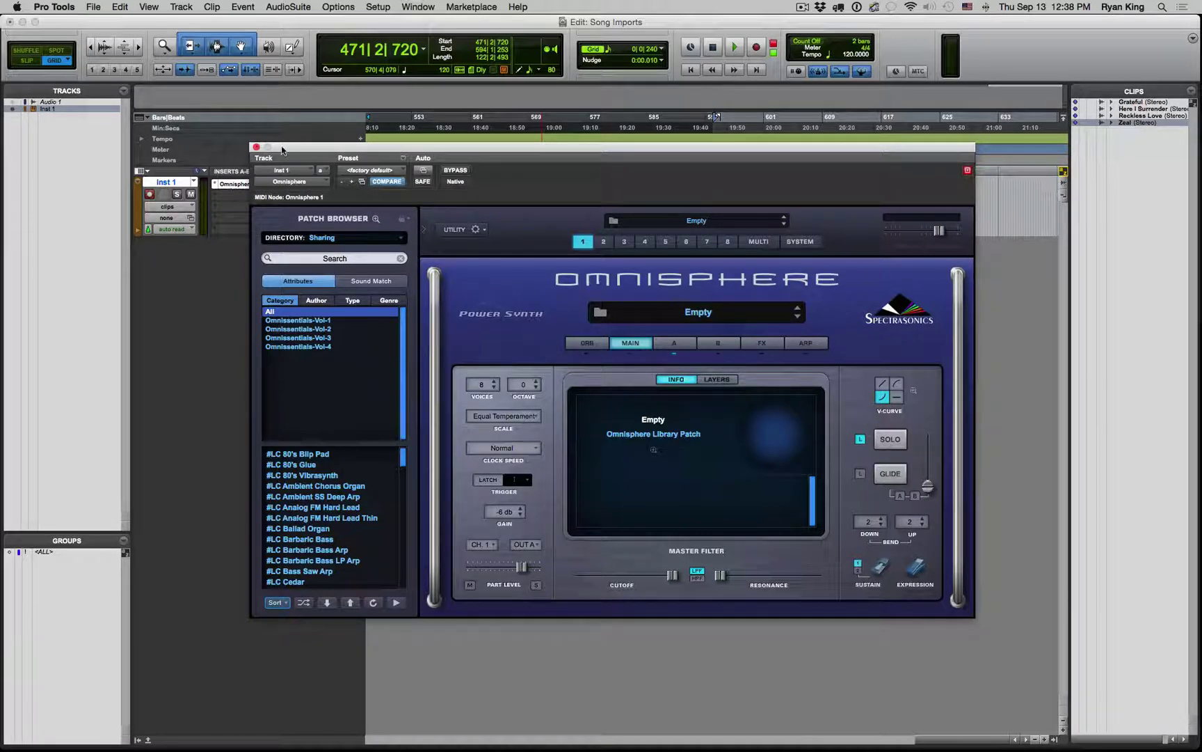
{"action": "left_click_drag", "start_coordinate": [282, 149], "coordinate": [316, 150]}
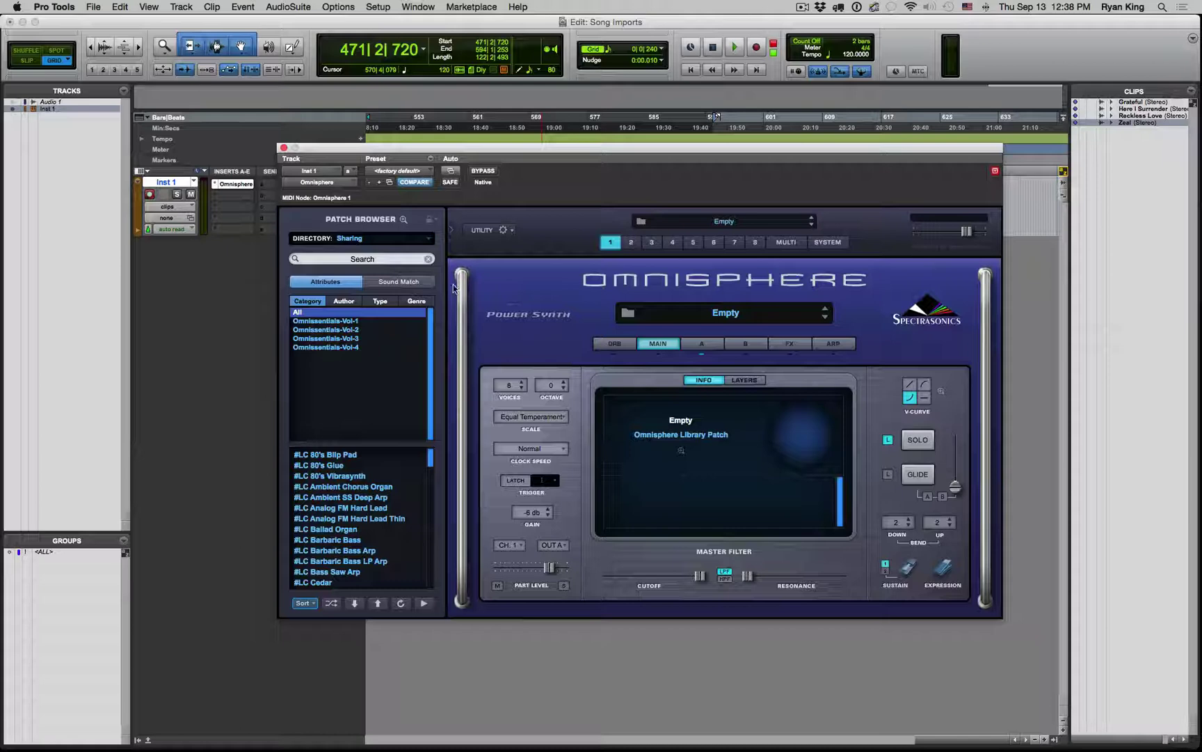
- Start an Install .omnisphere from the Utility menu and select 1000 Tongues.omnisphere in WA Multis
{"action": "left_click", "coordinate": [491, 230]}
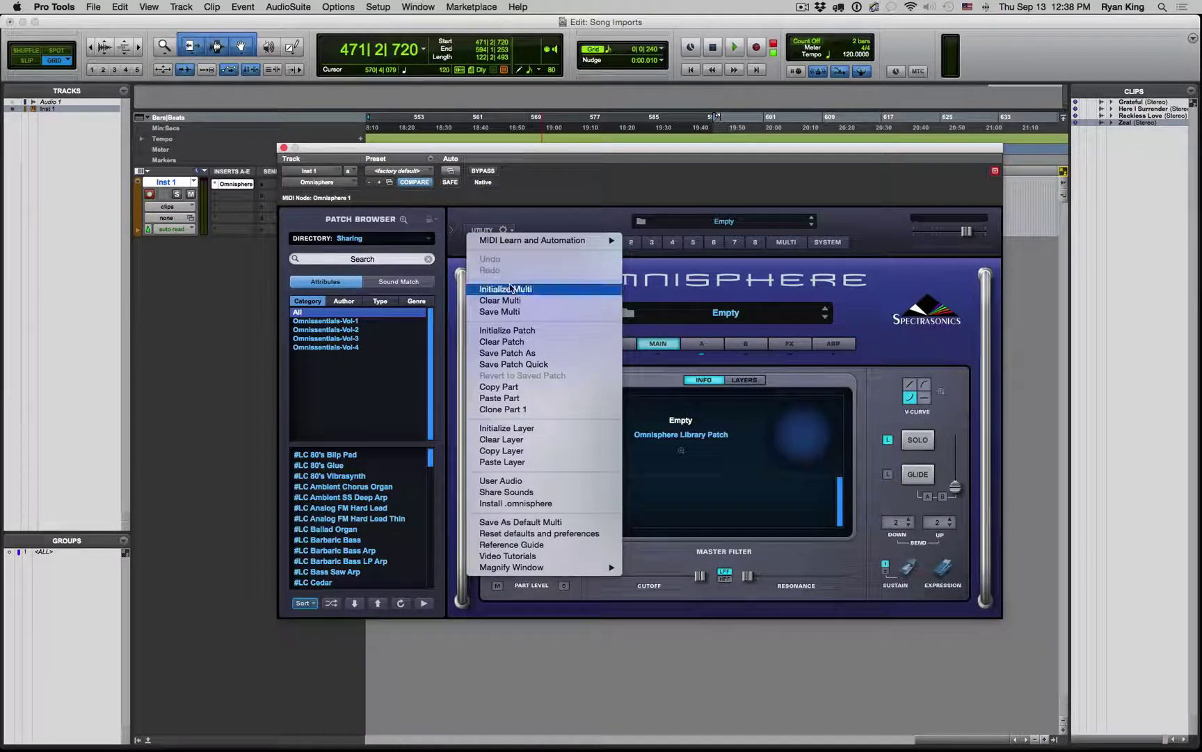
{"action": "left_click", "coordinate": [528, 508]}
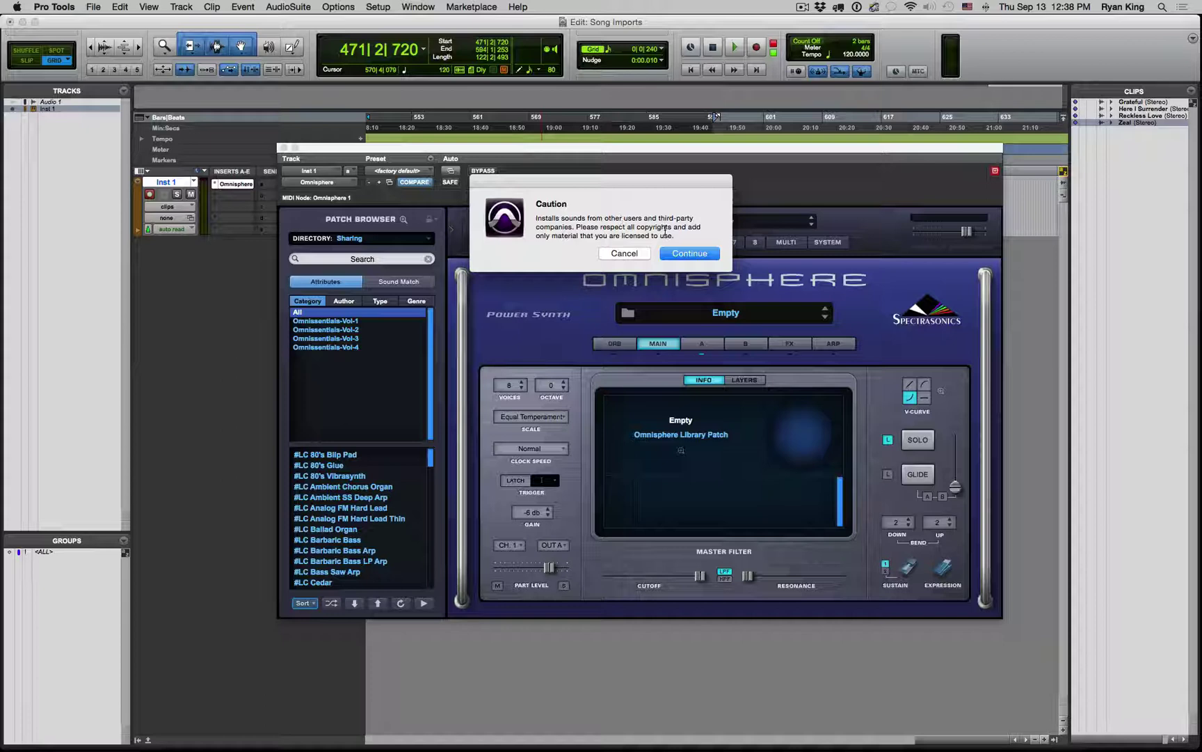
{"action": "left_click", "coordinate": [687, 255]}
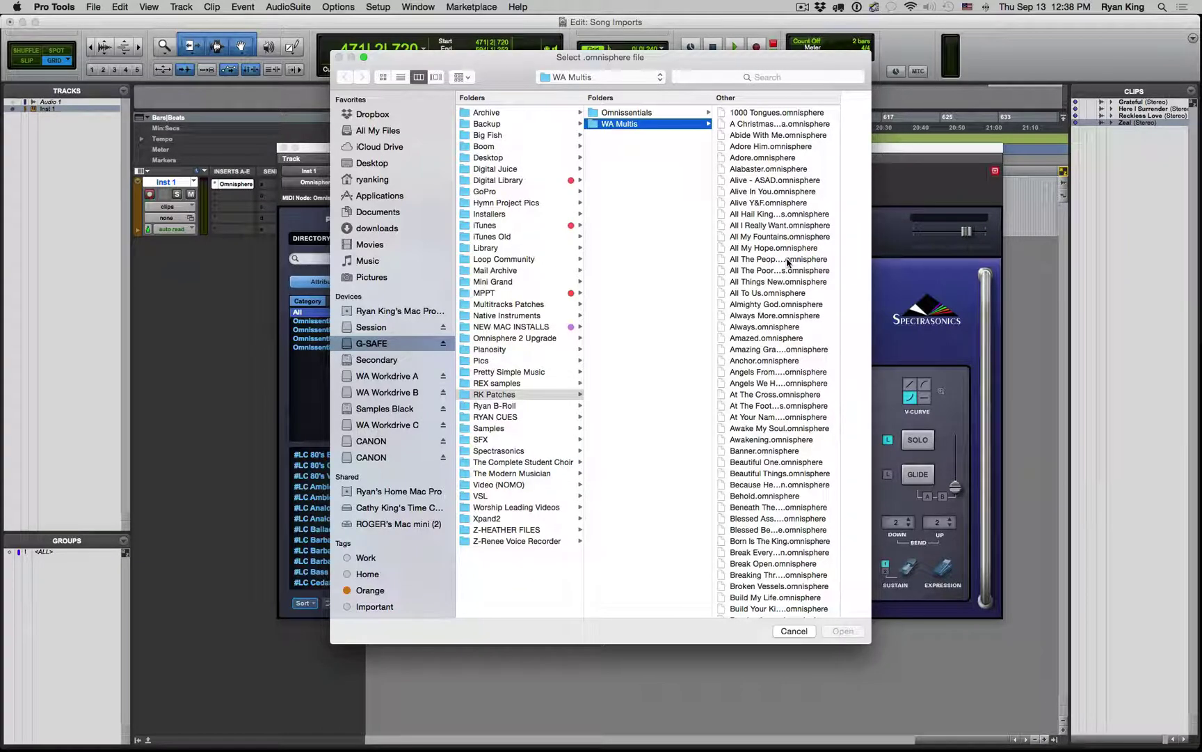
{"action": "scroll", "coordinate": [788, 262], "scroll_direction": "down", "scroll_amount": 20}
{"action": "scroll", "coordinate": [788, 262], "scroll_direction": "up", "scroll_amount": 20}
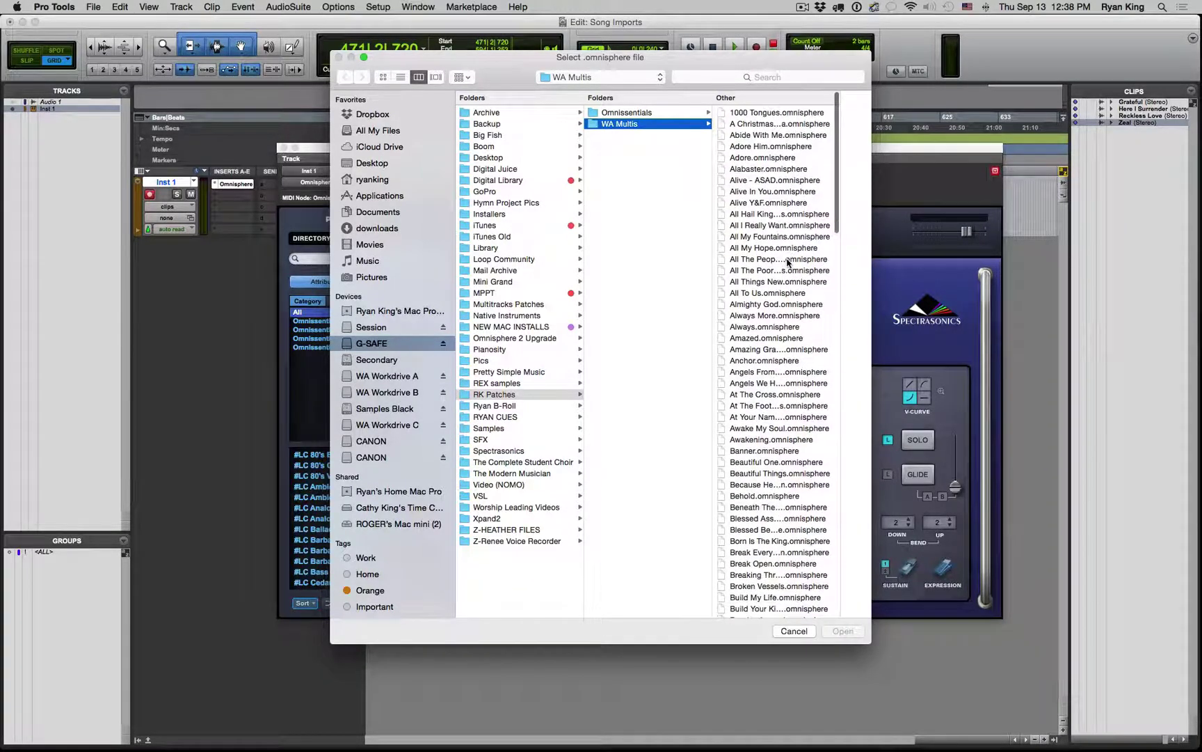
{"action": "left_click", "coordinate": [758, 114]}
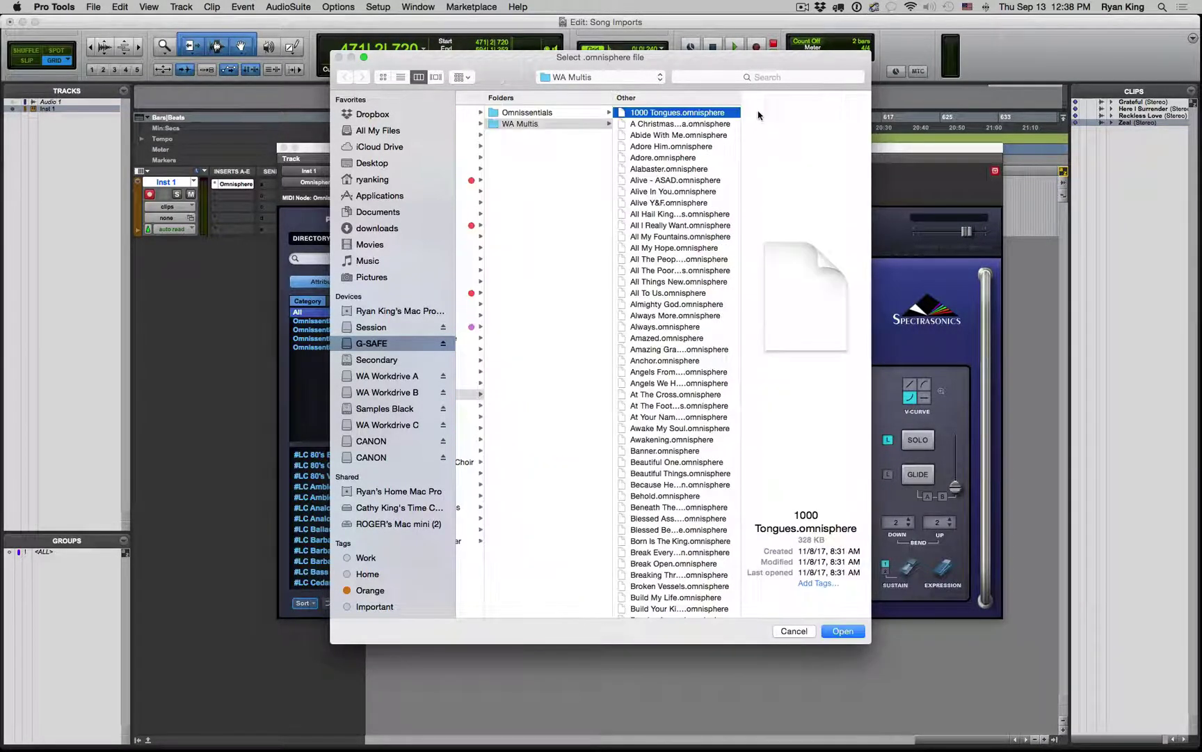
- Install the 1000 Tongues package, confirming the Caution dialog and the completion Notice
{"action": "left_click", "coordinate": [843, 631]}
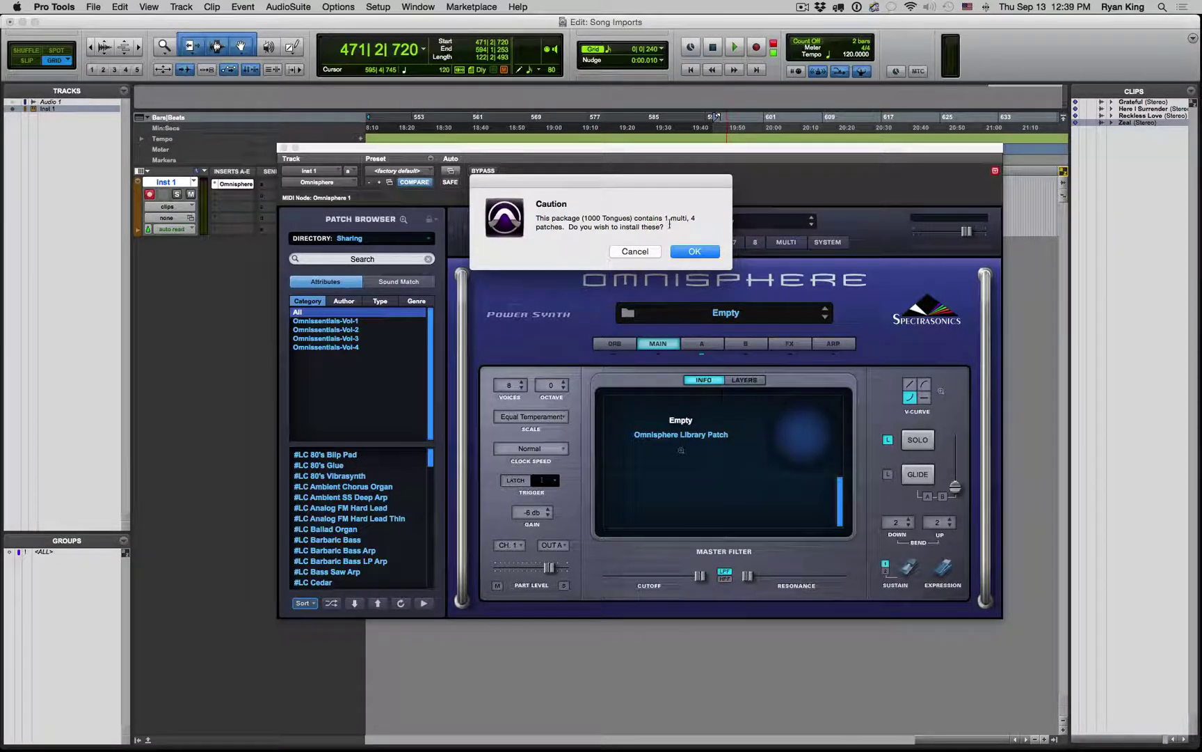
{"action": "left_click", "coordinate": [703, 254]}
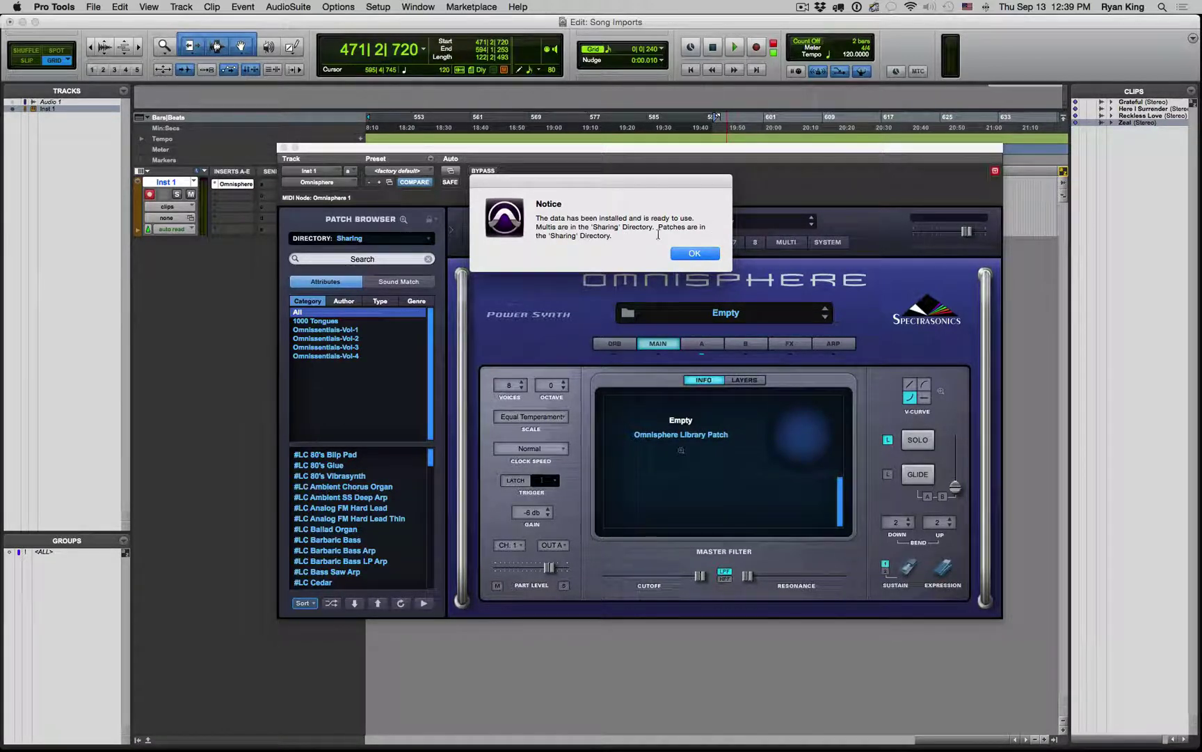
{"action": "left_click", "coordinate": [695, 253]}
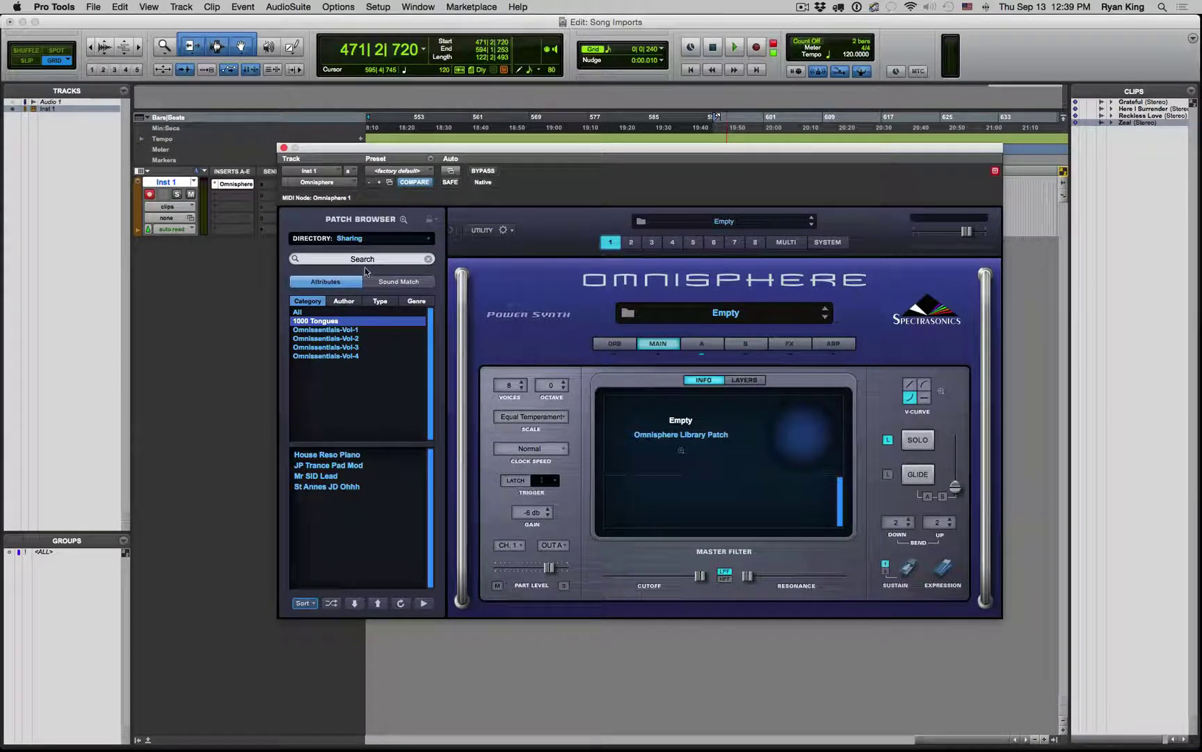
{"action": "left_click", "coordinate": [328, 239]}
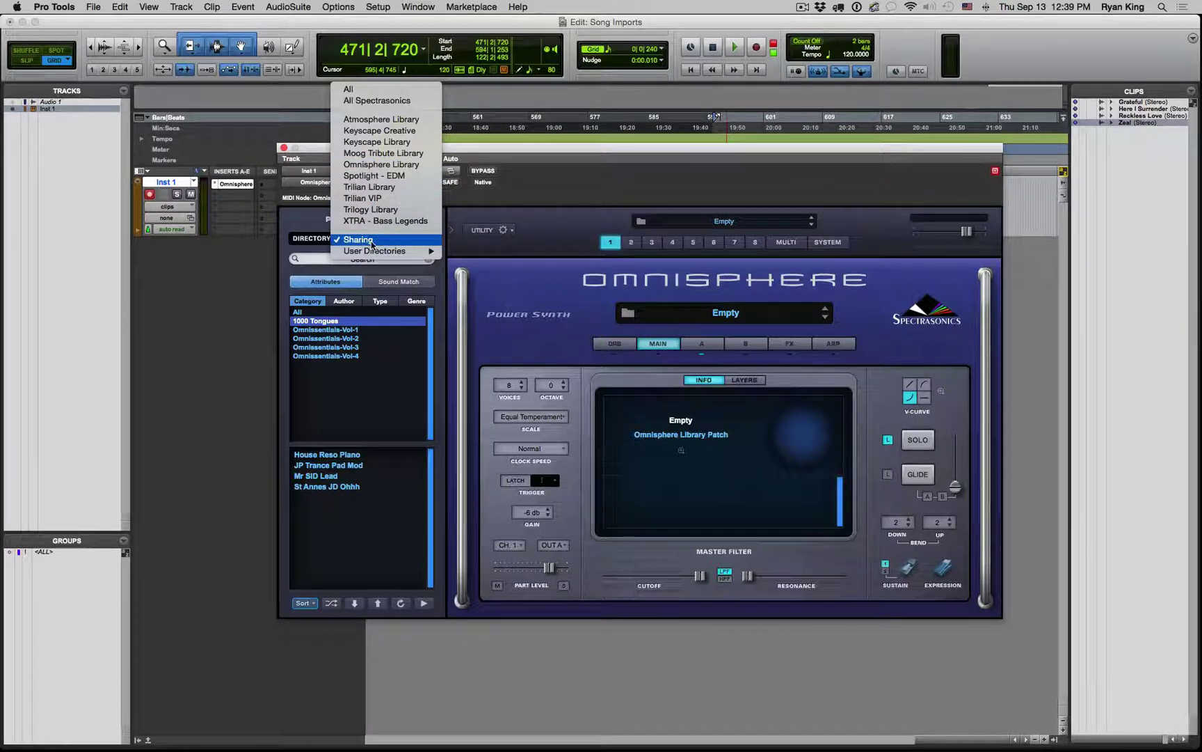
{"action": "left_click", "coordinate": [371, 243]}
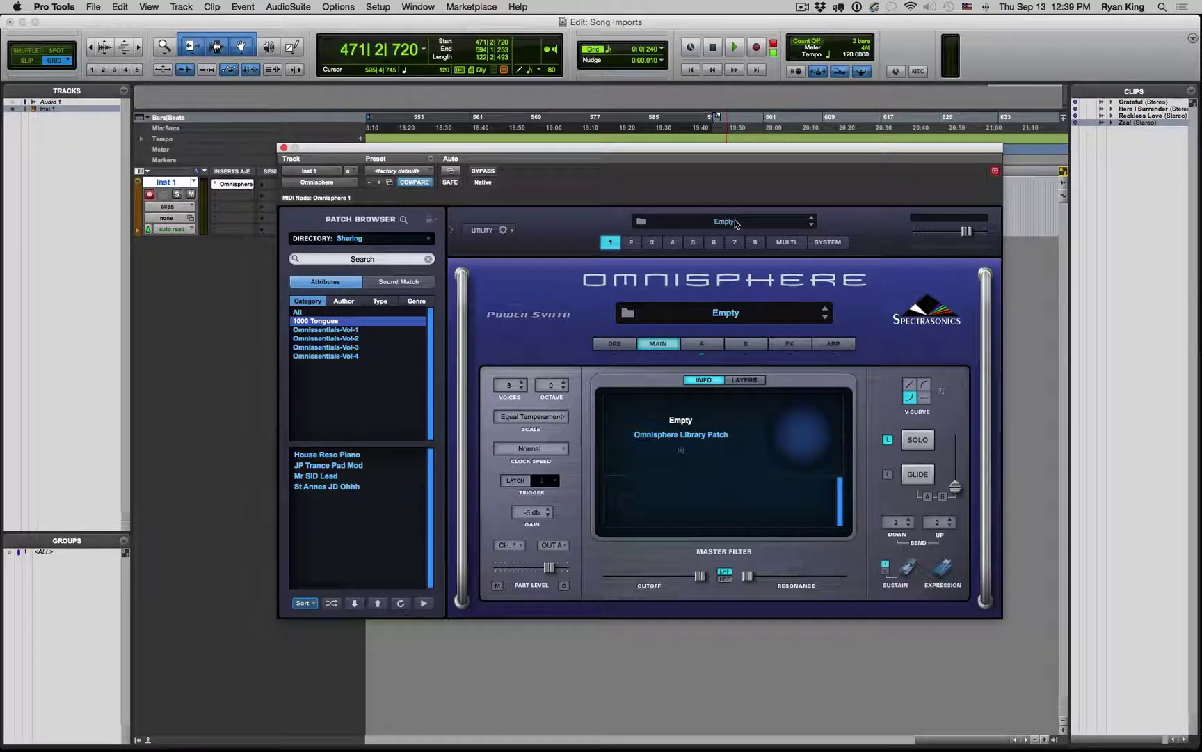
- Load the 1000 Tongues multi from the Sharing directory in the Multi Browser
{"action": "left_click", "coordinate": [736, 223]}
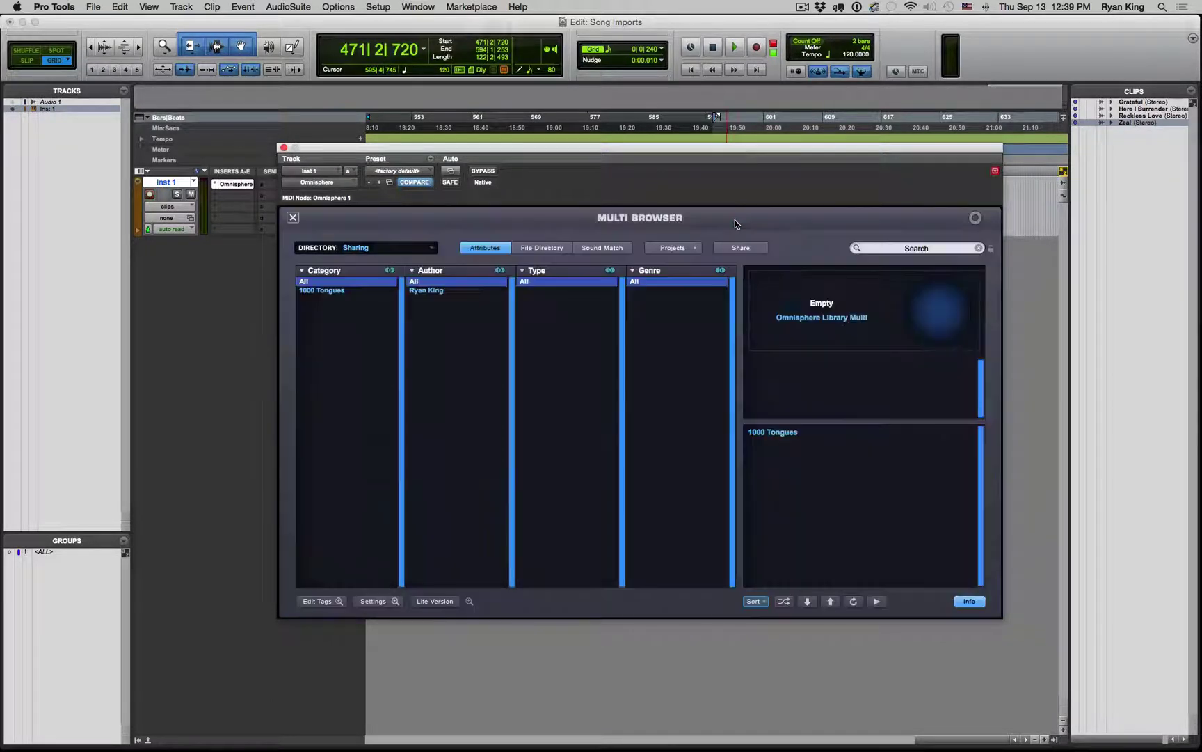
{"action": "left_click", "coordinate": [384, 248]}
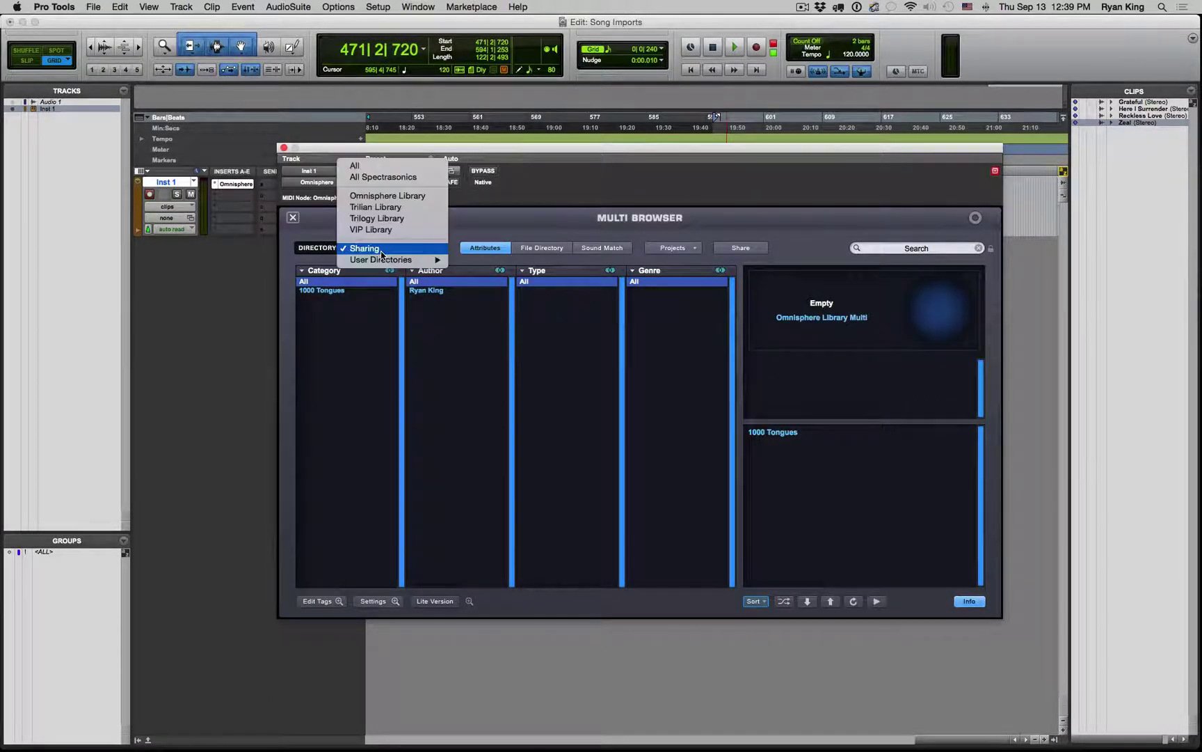
{"action": "left_click", "coordinate": [375, 178]}
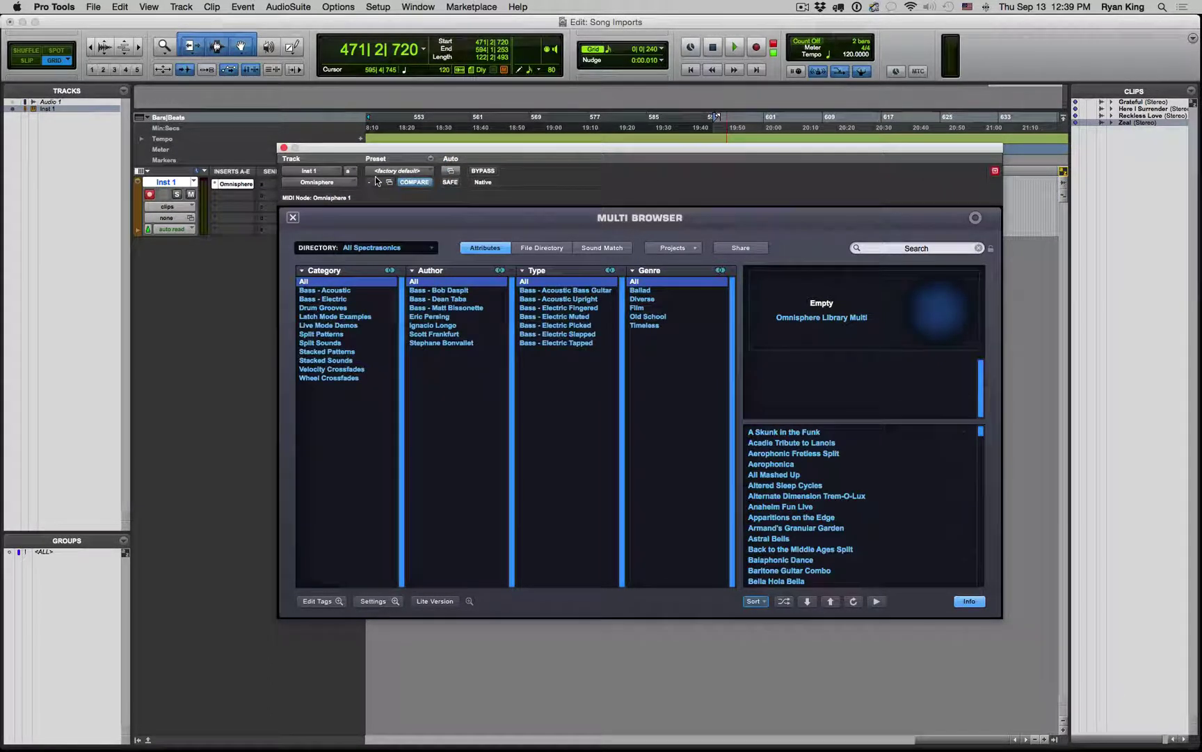
{"action": "left_click", "coordinate": [368, 247]}
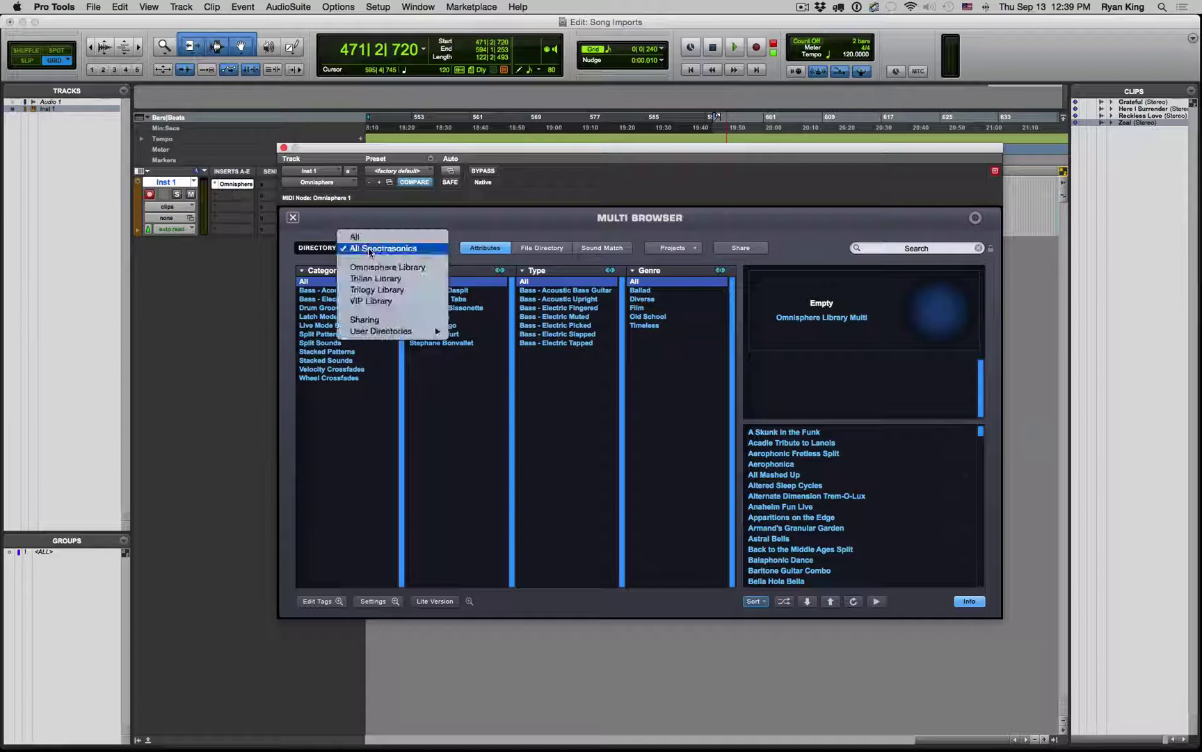
{"action": "left_click", "coordinate": [362, 328]}
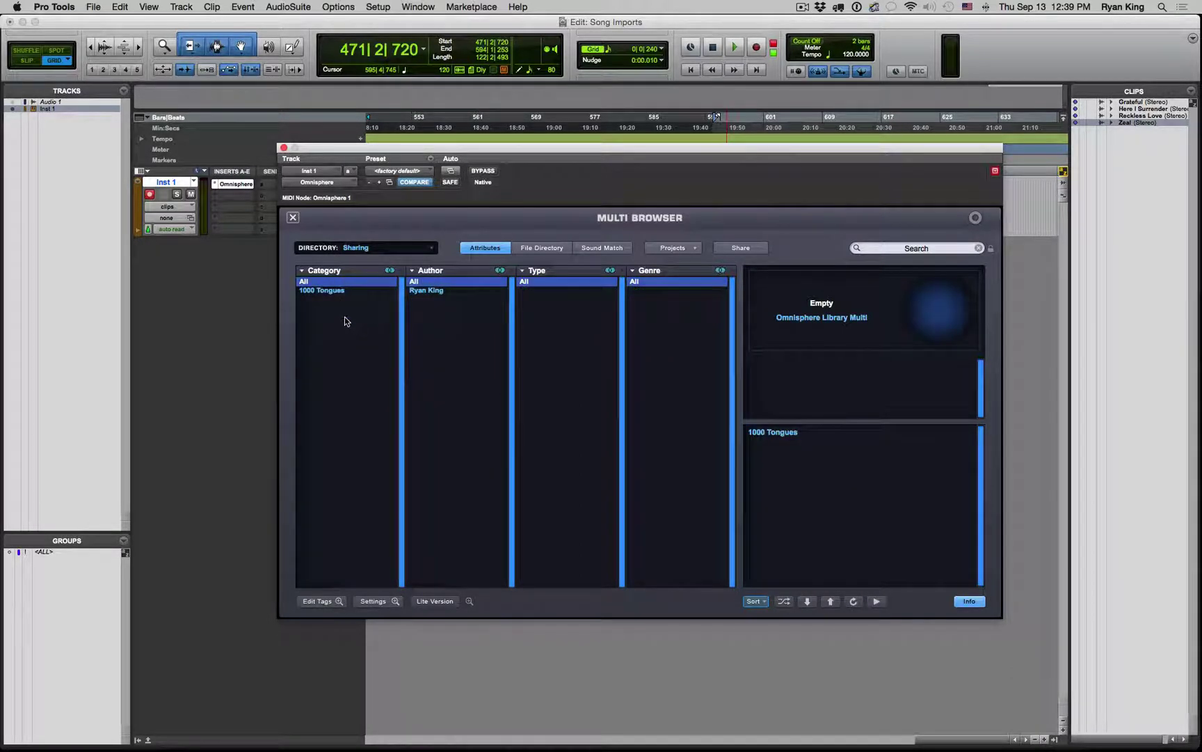
{"action": "left_click", "coordinate": [774, 433]}
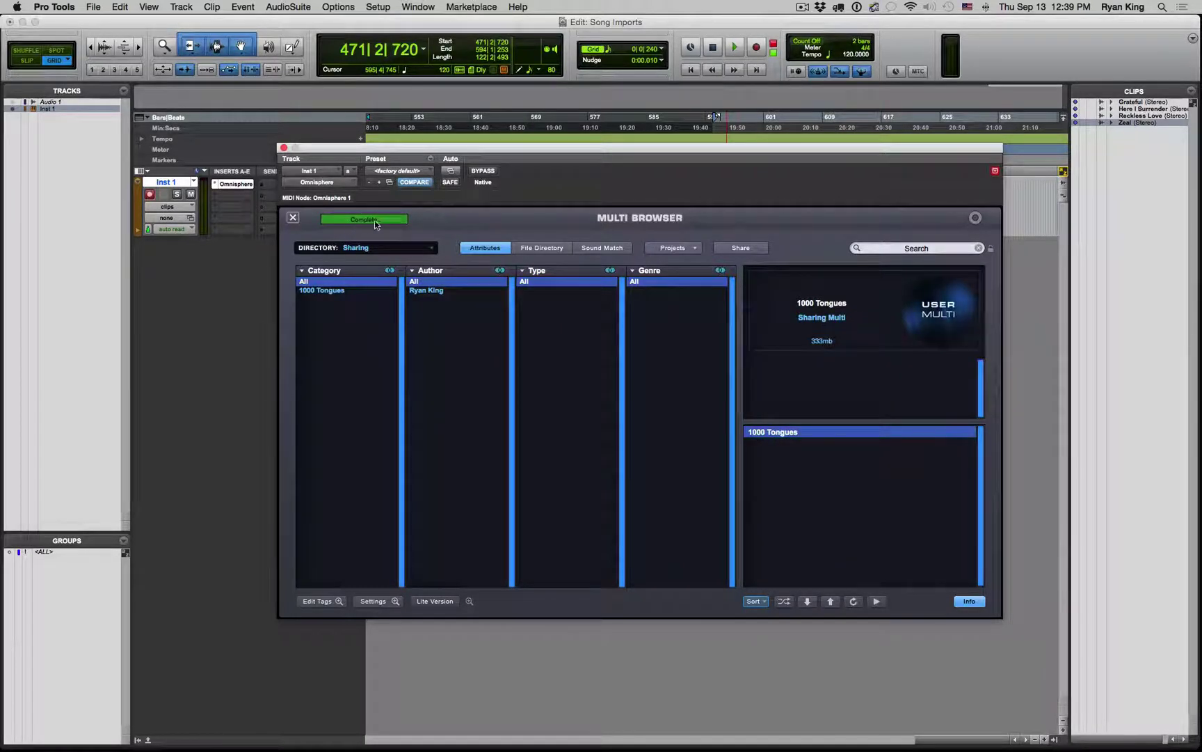
- Show the multi in Live Mode, switching through St Annes JD Ohhh and Mr SID Lead back to House Reso Piano
{"action": "left_click", "coordinate": [293, 217]}
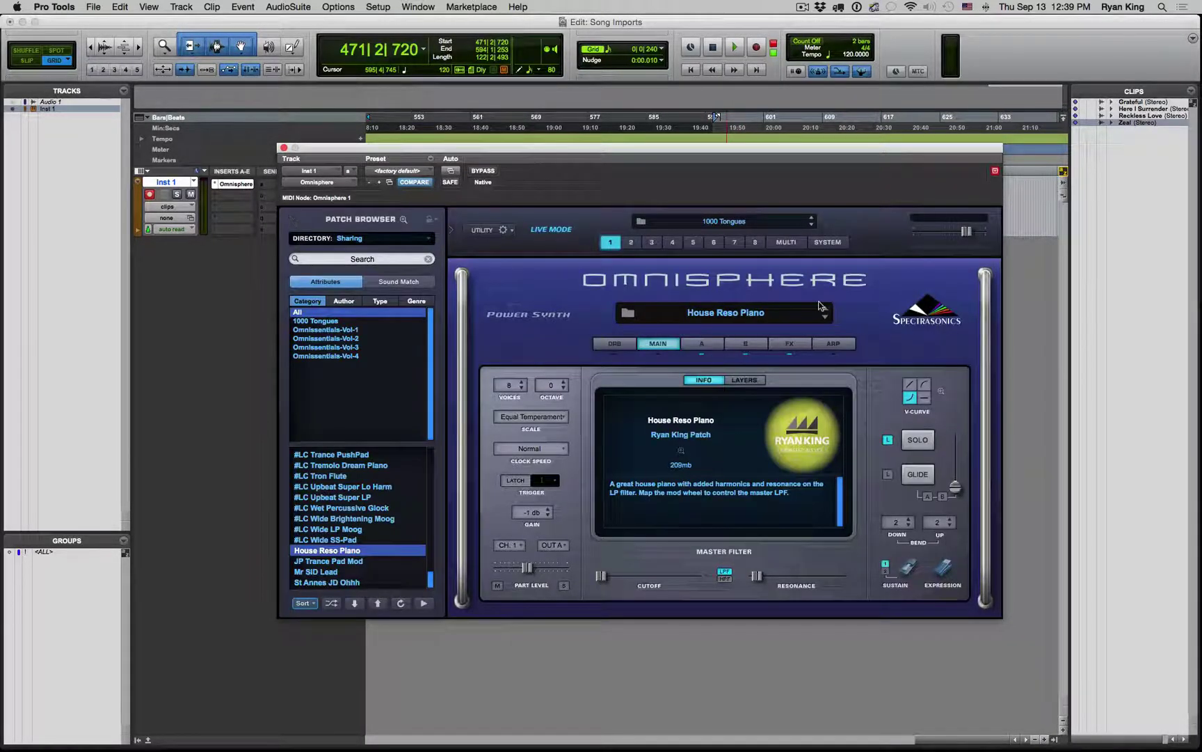
{"action": "left_click", "coordinate": [788, 241]}
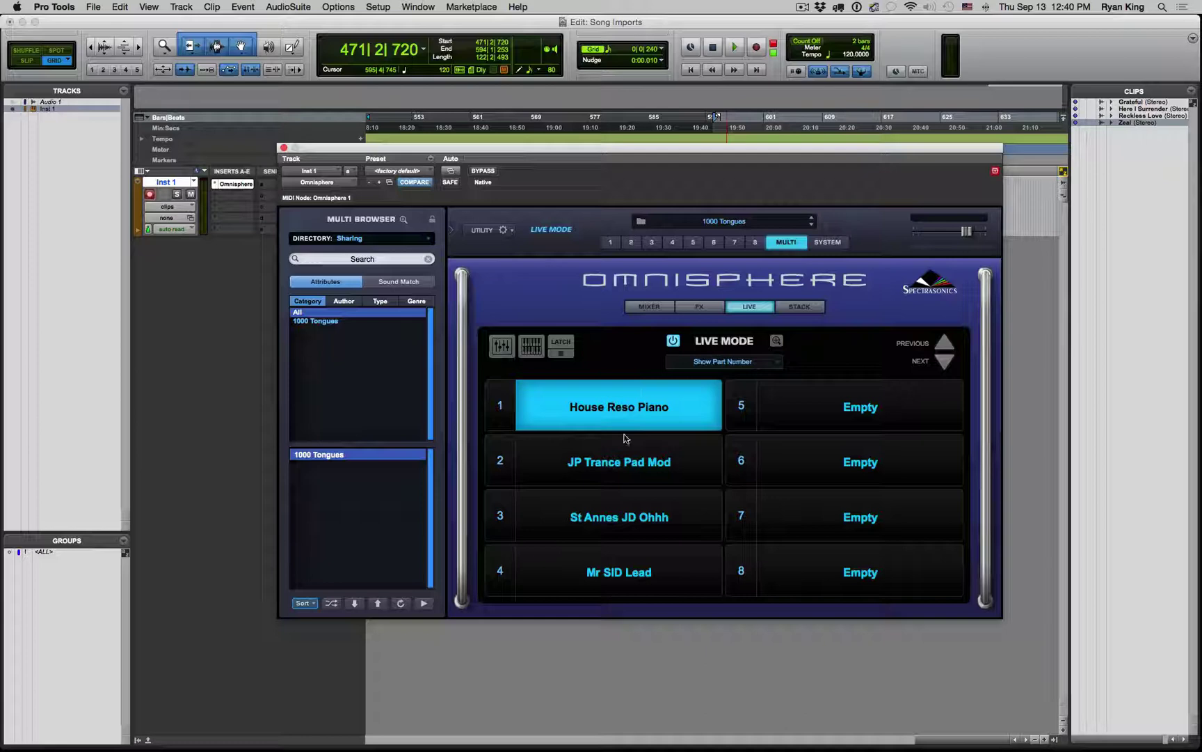
{"action": "left_click", "coordinate": [808, 307]}
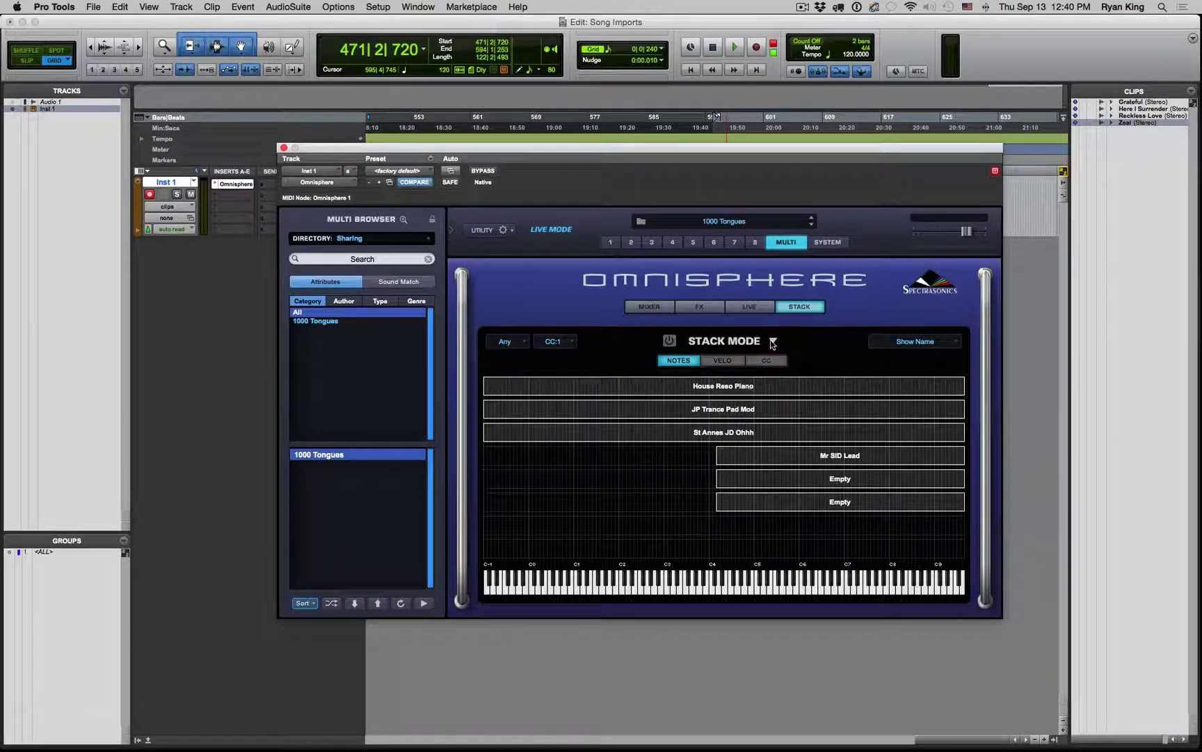
{"action": "left_click", "coordinate": [752, 304]}
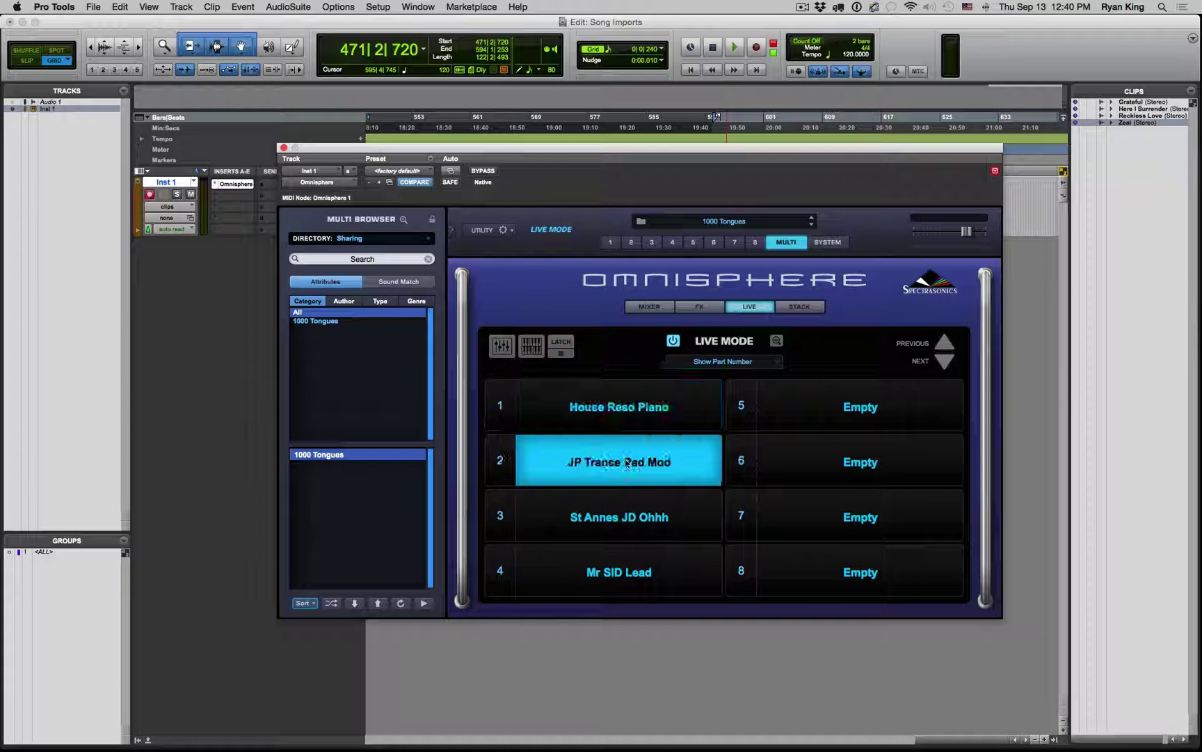
{"action": "left_click", "coordinate": [621, 505]}
{"action": "left_click", "coordinate": [616, 568]}
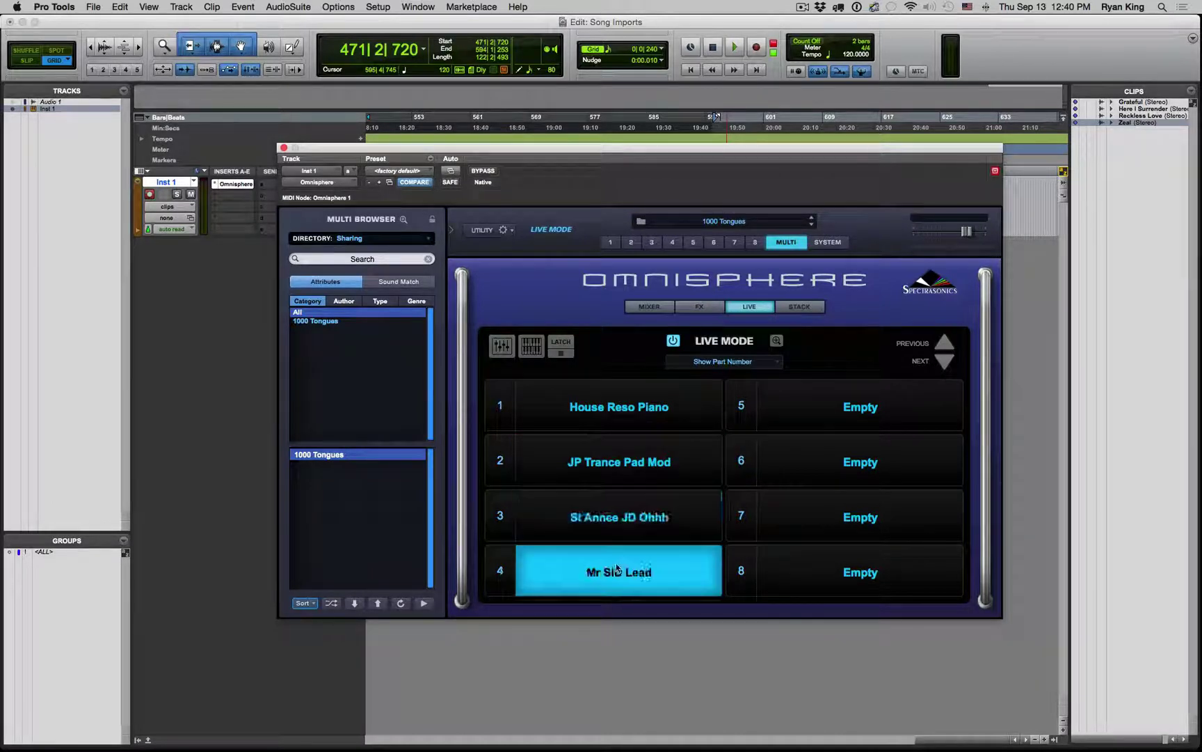
{"action": "left_click", "coordinate": [616, 412]}
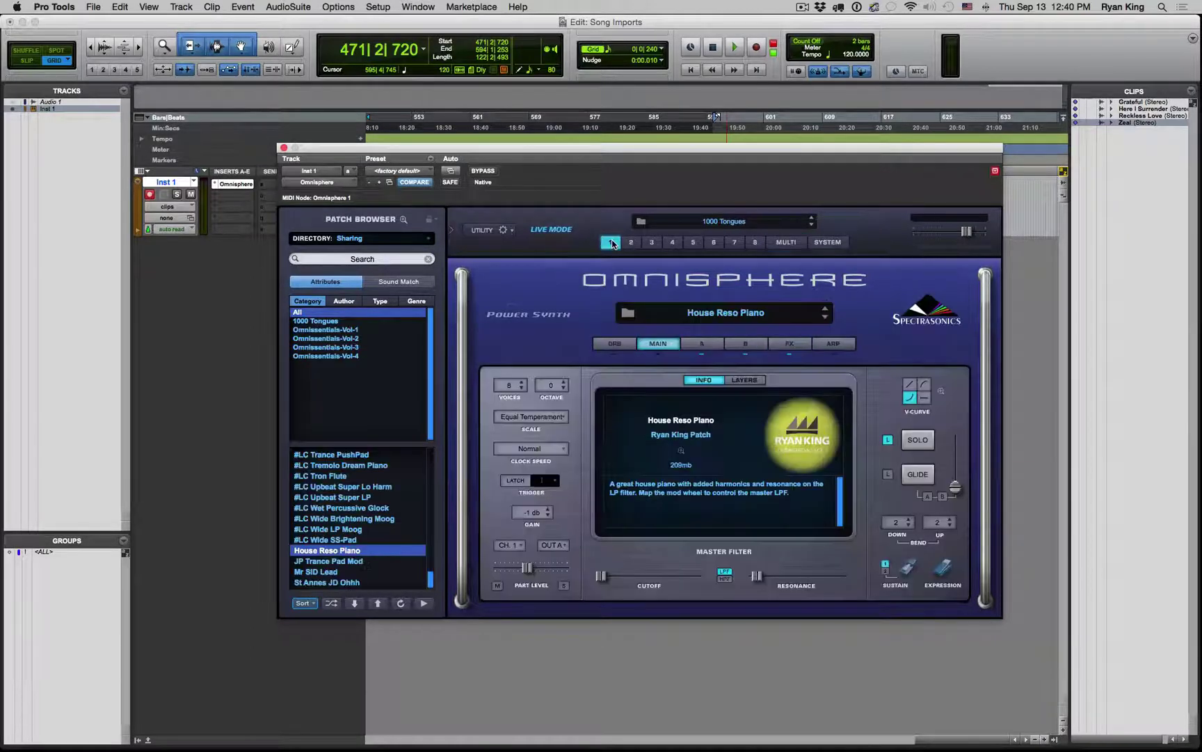
- Open part 1 (House Reso Piano) and MIDI CC Learn a controller to its Master Filter Cutoff
{"action": "left_click", "coordinate": [610, 242]}
{"action": "right_click", "coordinate": [602, 577]}
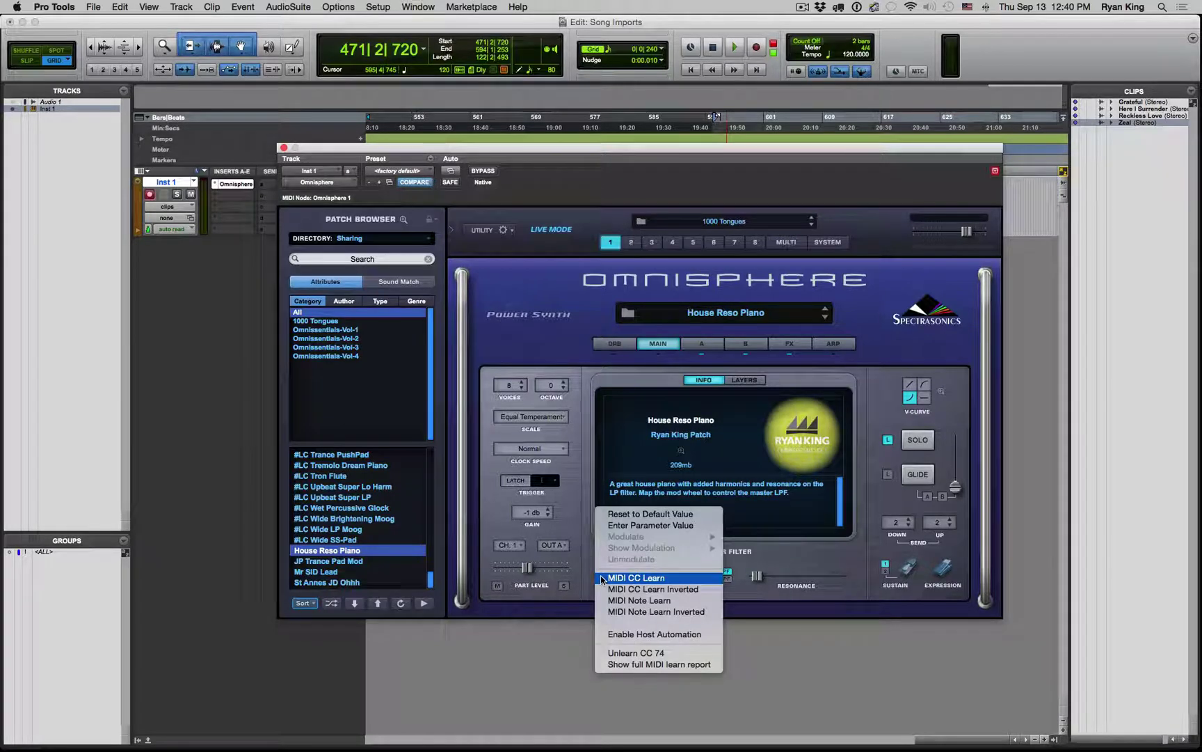
{"action": "left_click", "coordinate": [637, 580]}
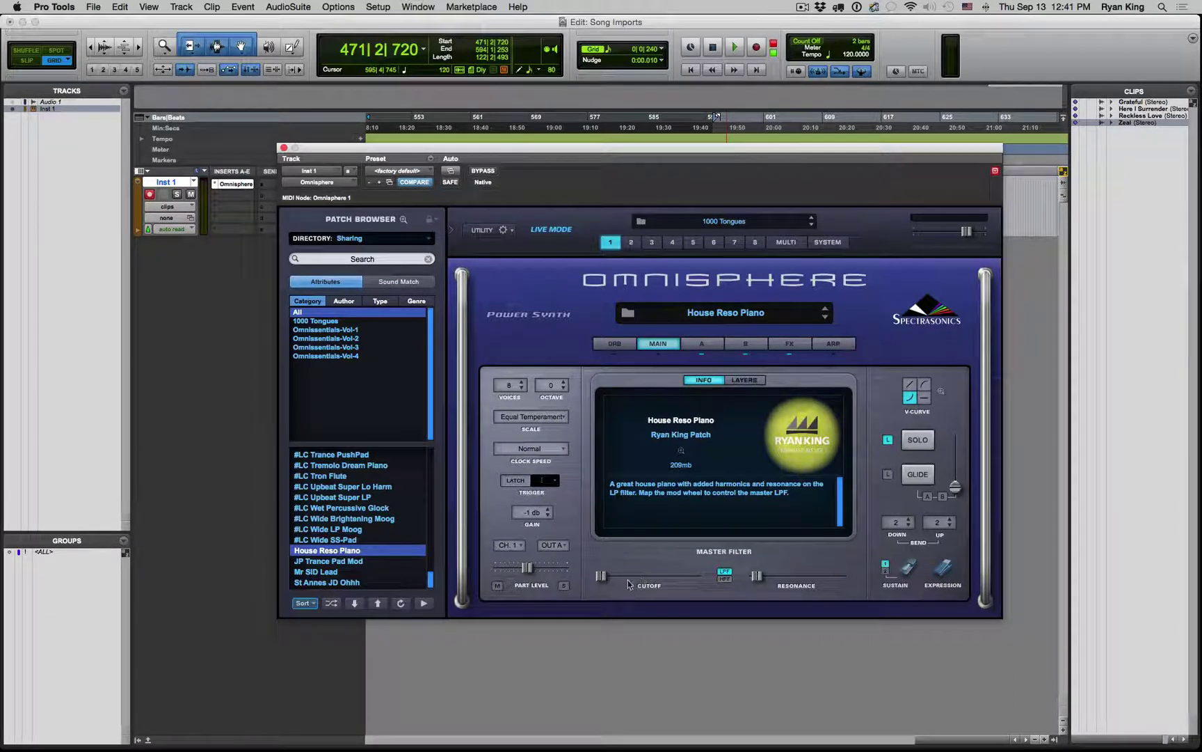
- Unlearn CC 74 from the cutoff, then MIDI CC Learn the Master Filter Cutoff again
{"action": "right_click", "coordinate": [603, 576]}
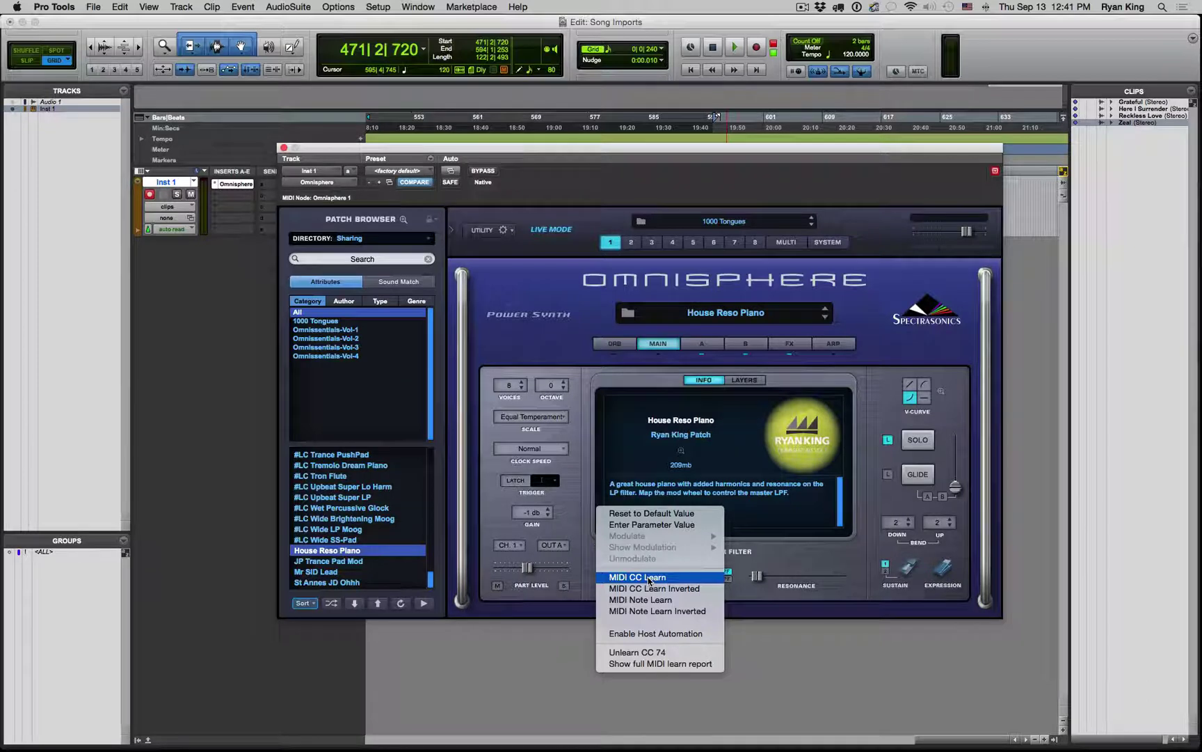
{"action": "left_click", "coordinate": [641, 654]}
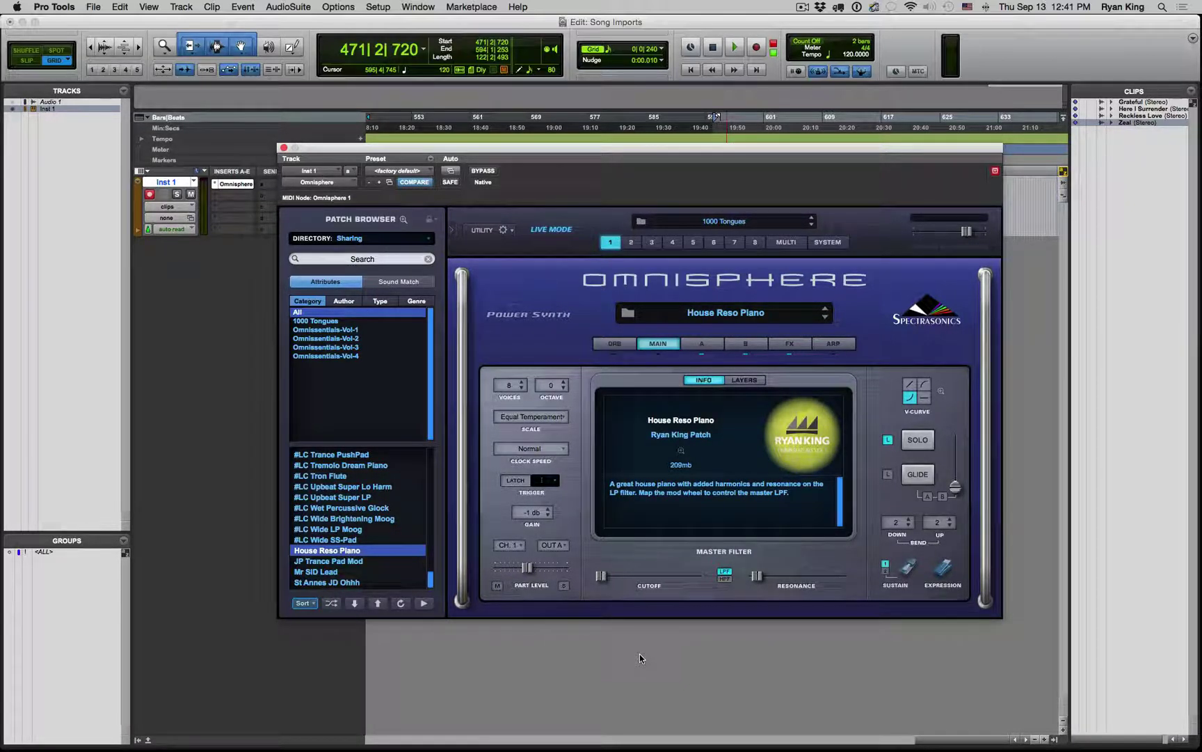
{"action": "right_click", "coordinate": [602, 576]}
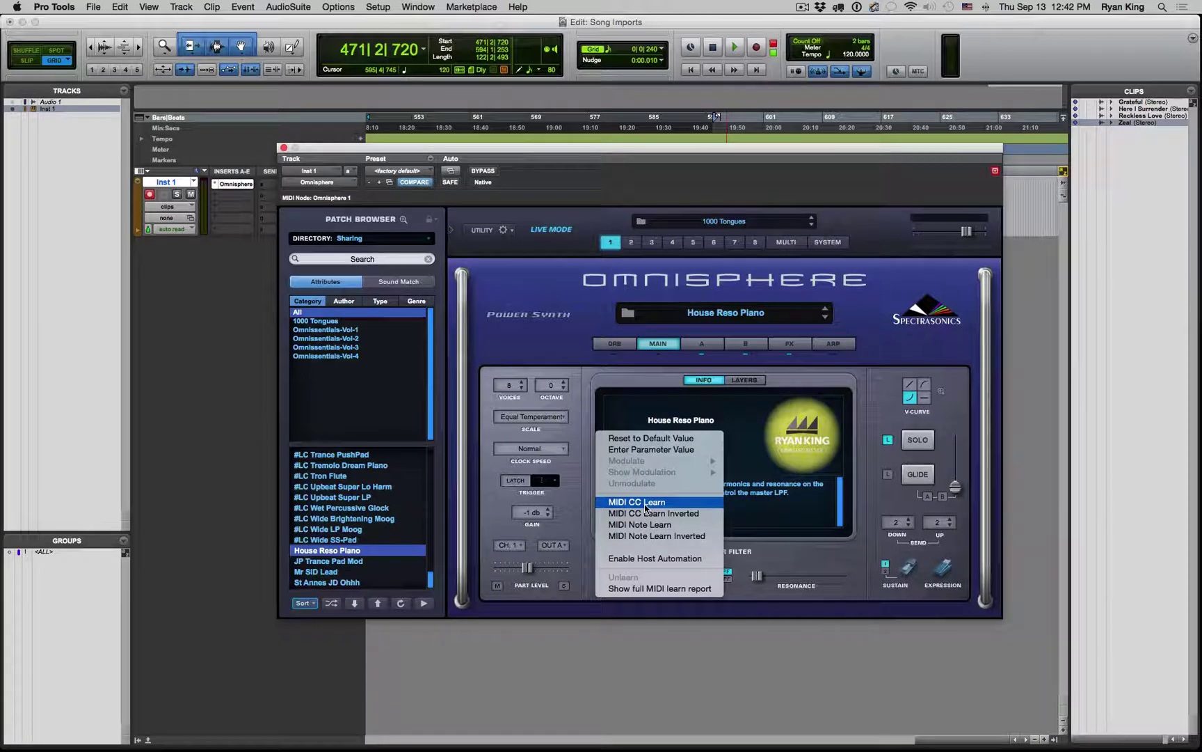
{"action": "left_click", "coordinate": [645, 503]}
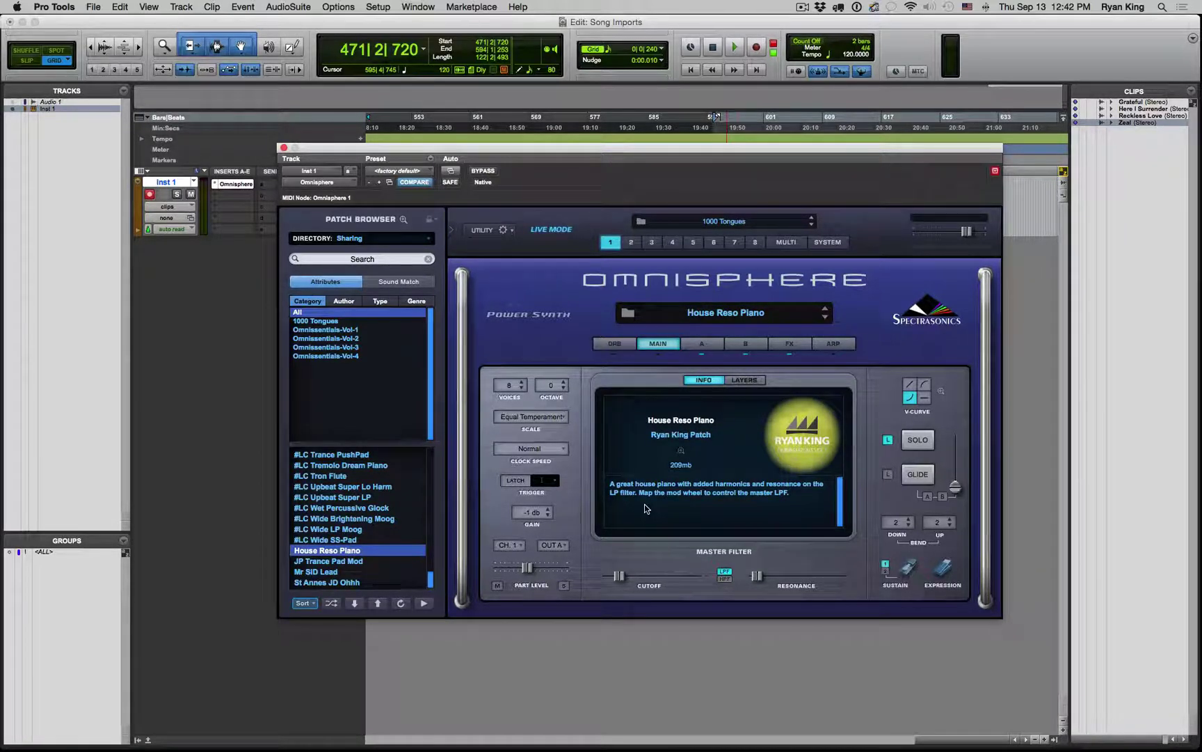
{"action": "key", "text": "super+Tab"}
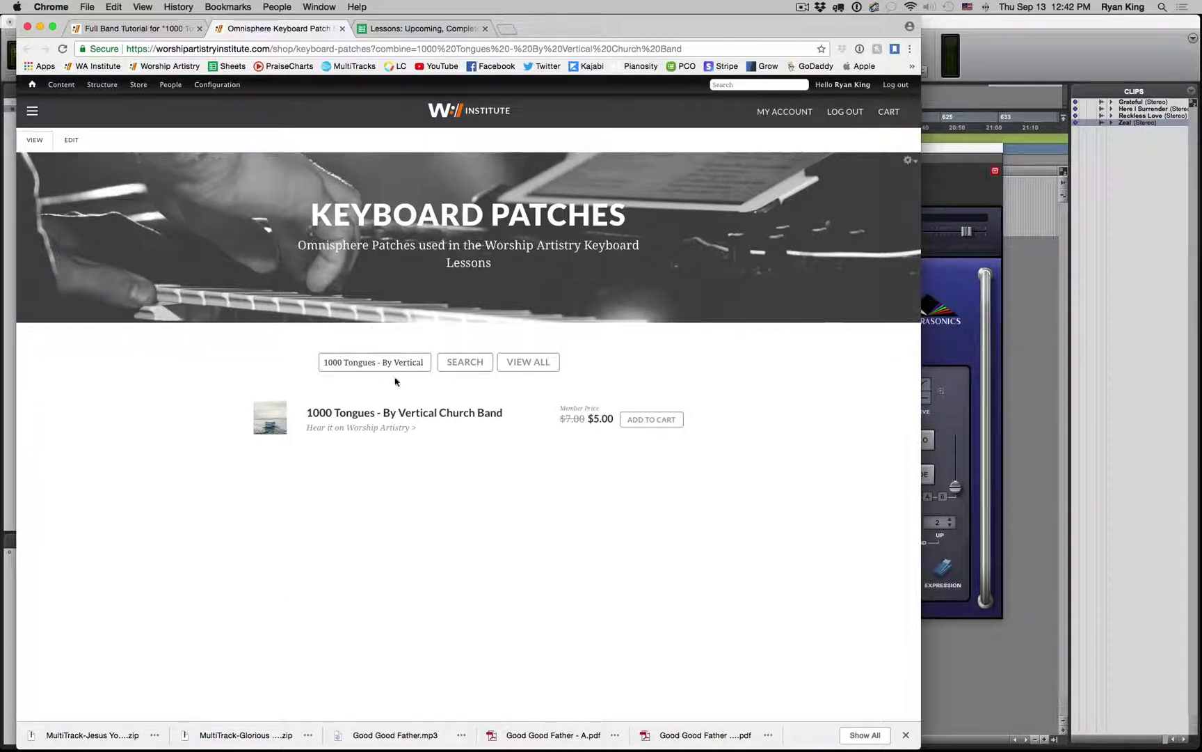
{"action": "key", "text": "super+Tab"}
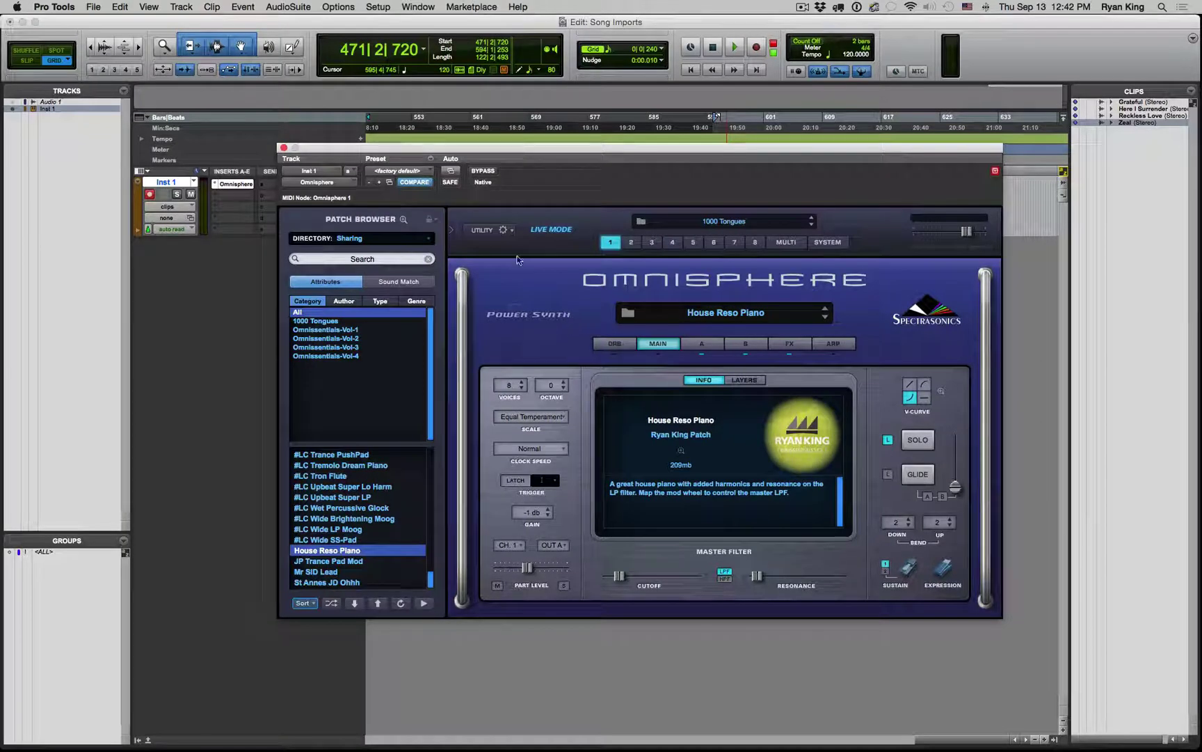
- Install A Christmas Alleluia.omnisphere from the Utility menu, confirming the warning, install and notice dialogs
{"action": "left_click", "coordinate": [502, 230]}
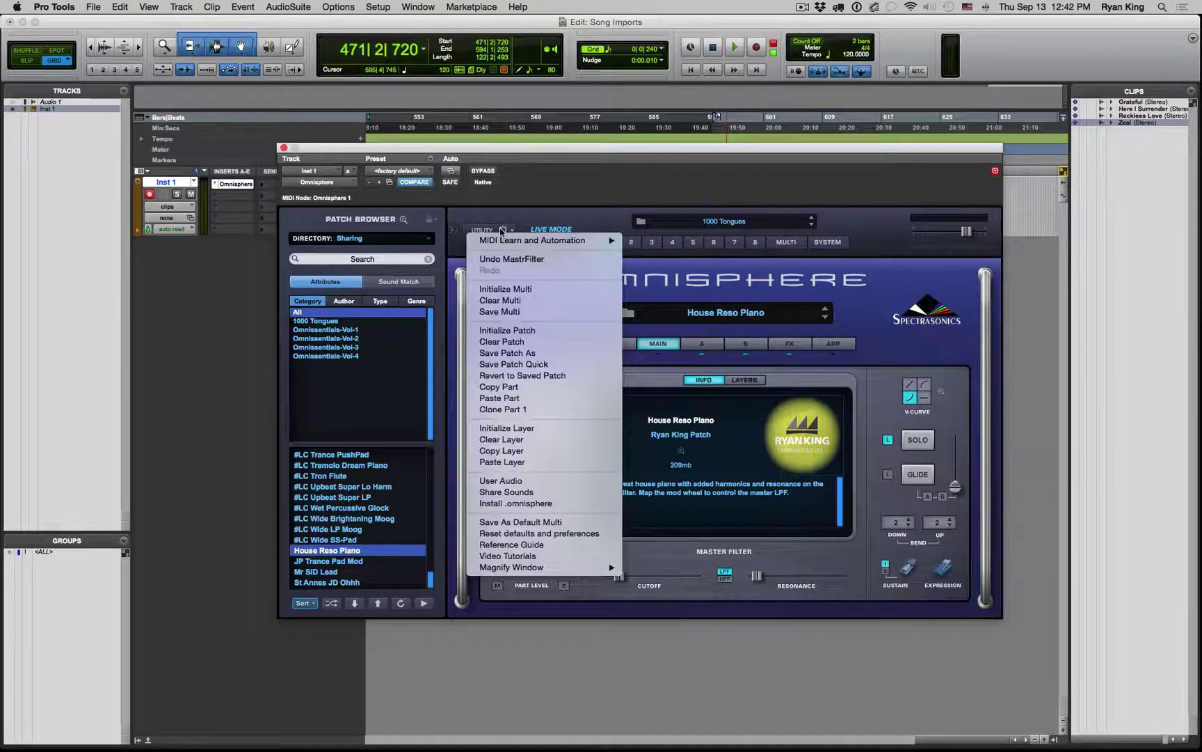
{"action": "left_click", "coordinate": [534, 505]}
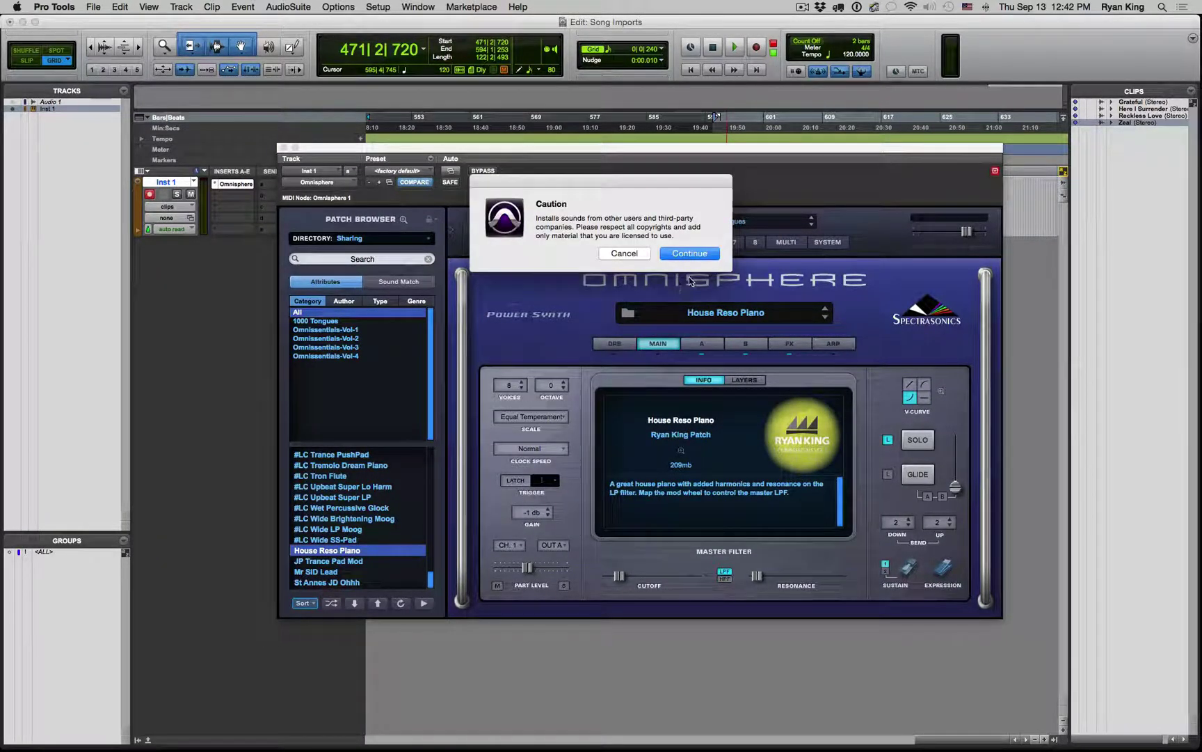
{"action": "left_click", "coordinate": [690, 252]}
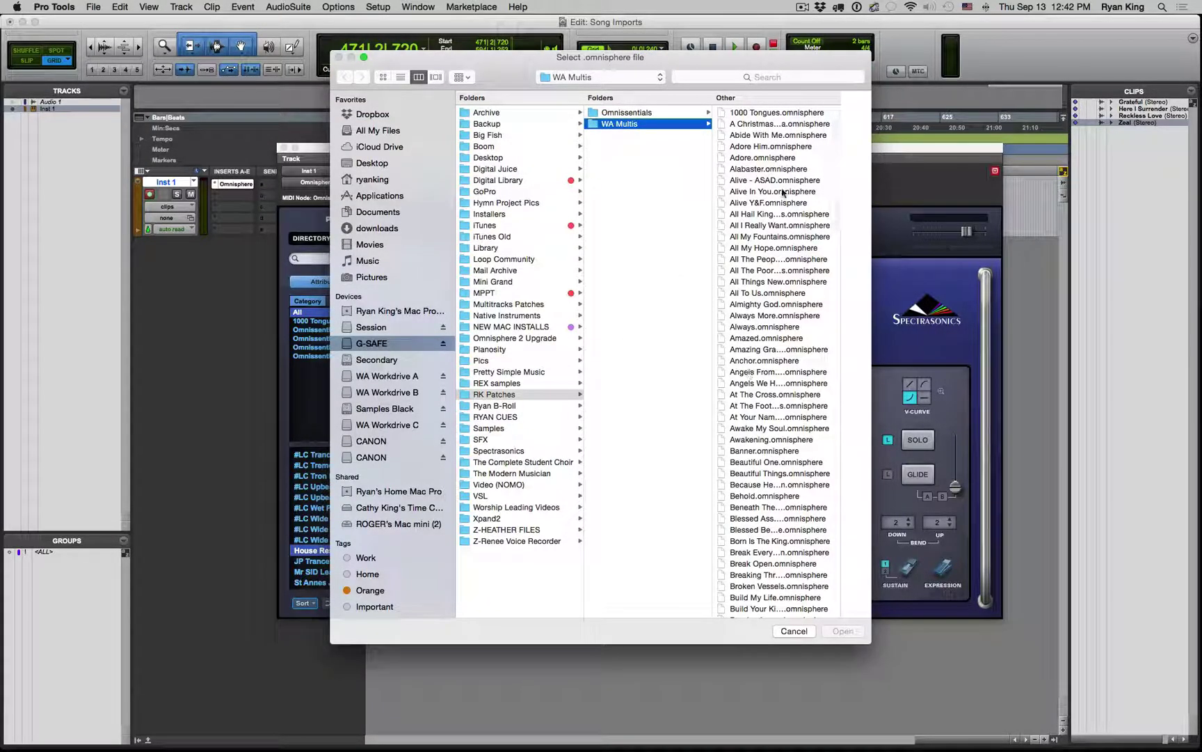
{"action": "left_click", "coordinate": [754, 123]}
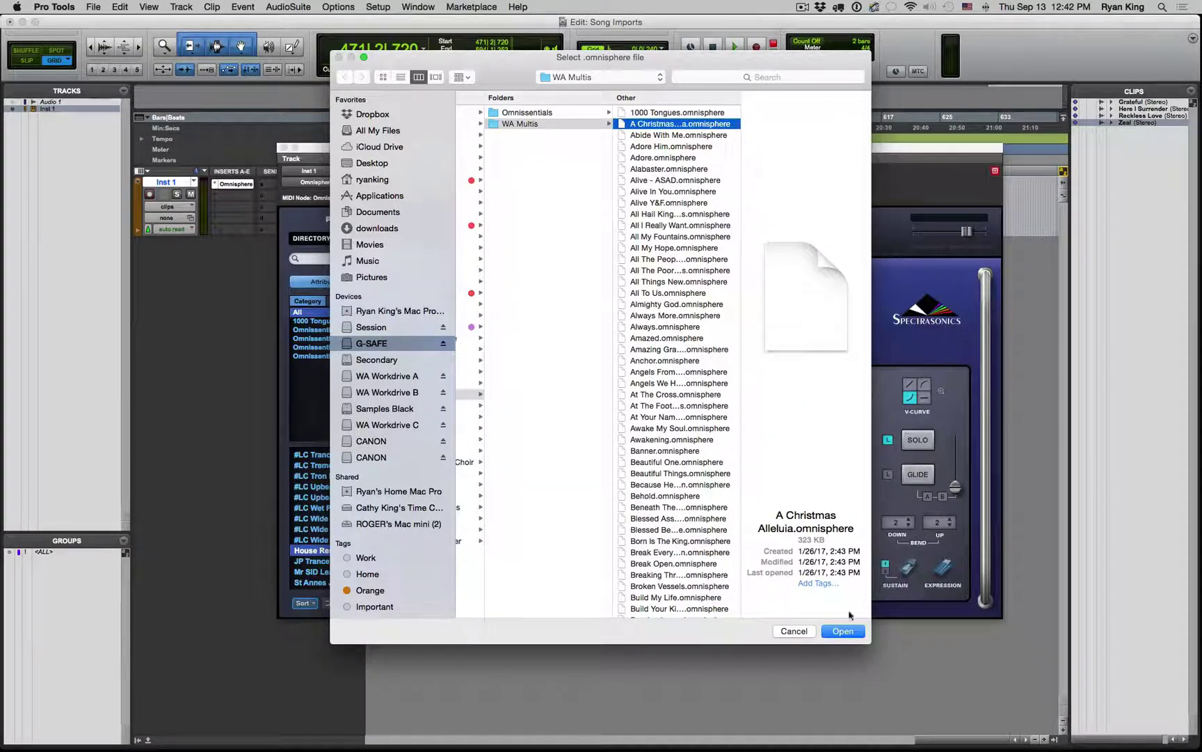
{"action": "left_click", "coordinate": [843, 631]}
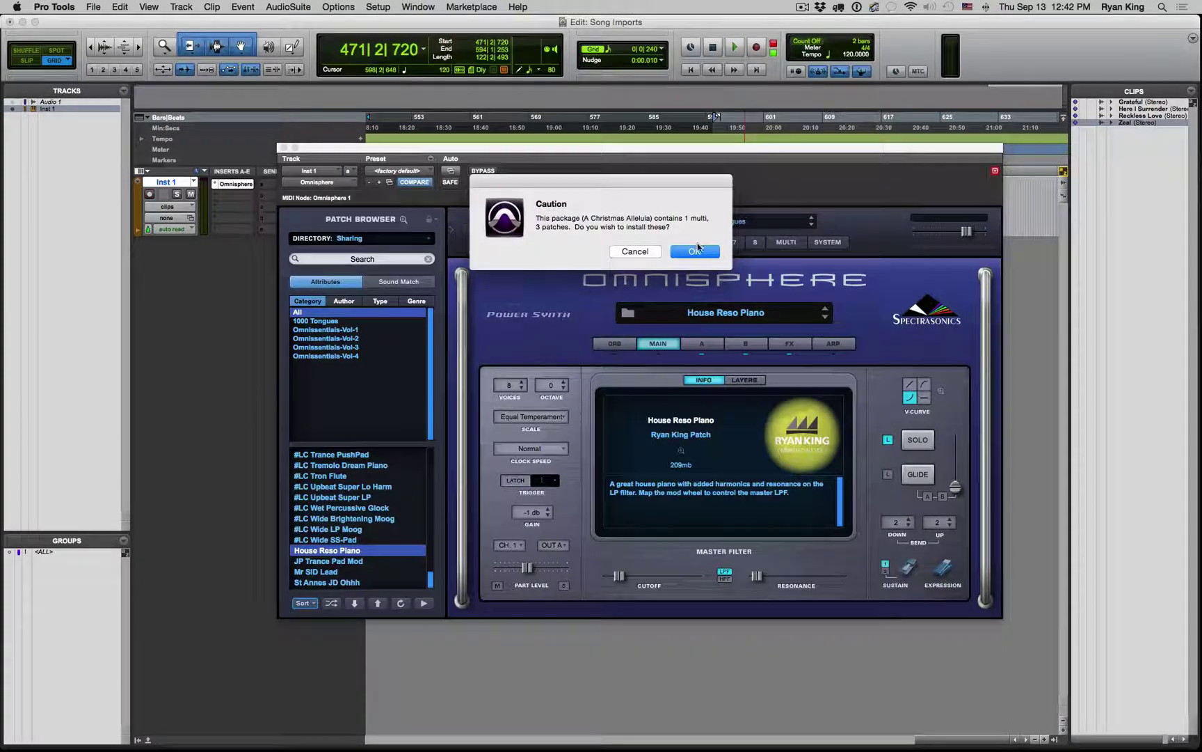
{"action": "left_click", "coordinate": [696, 249]}
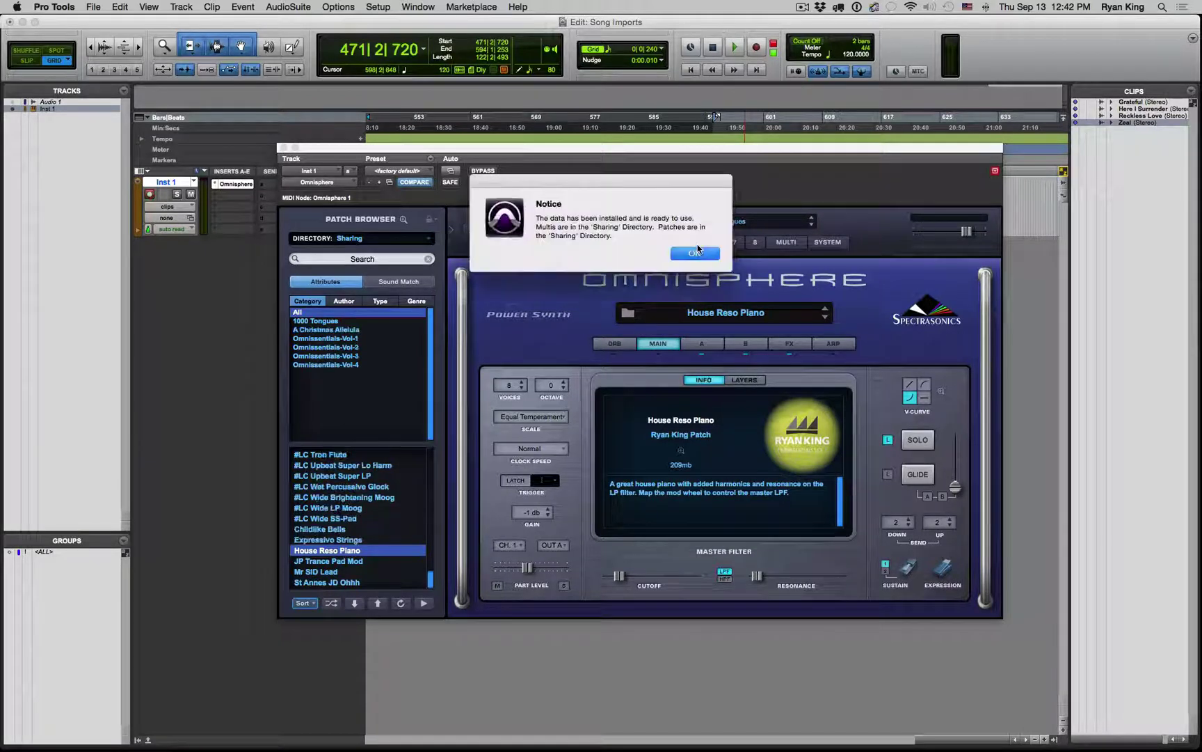
{"action": "left_click", "coordinate": [695, 252]}
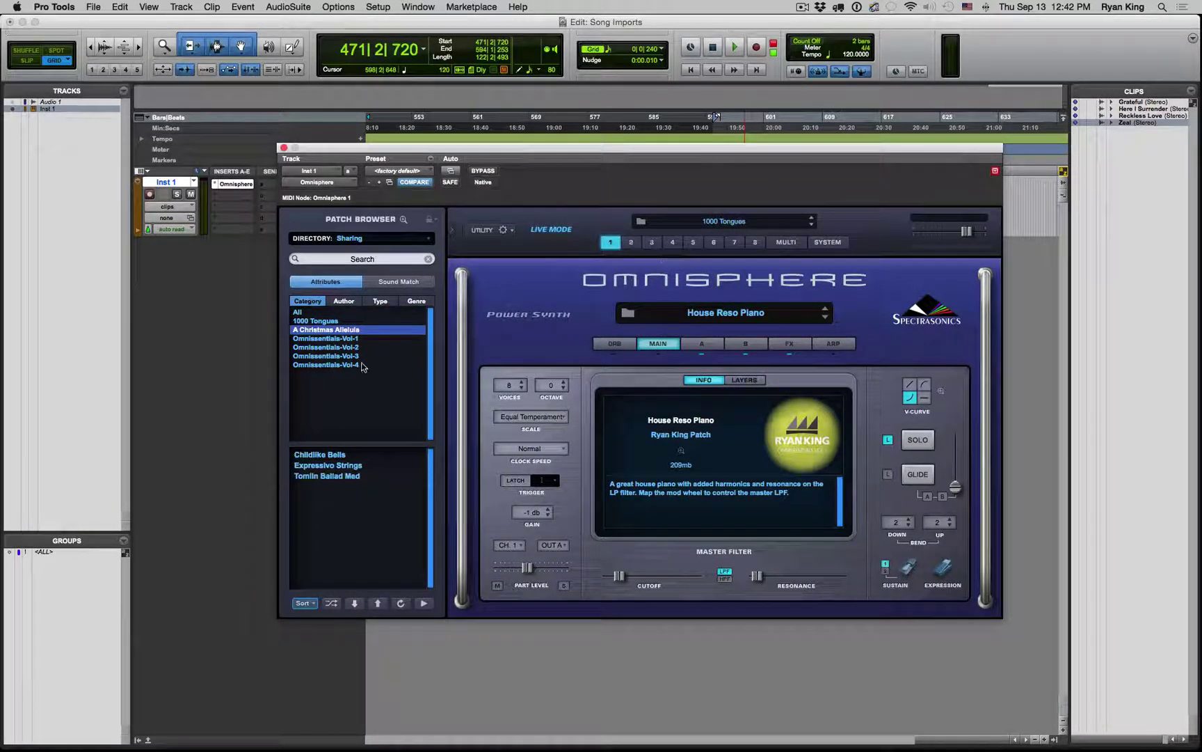
- Load the A Christmas Alleluia multi from the Multi Browser, replacing 1000 Tongues, then close the browser
{"action": "left_click", "coordinate": [729, 220]}
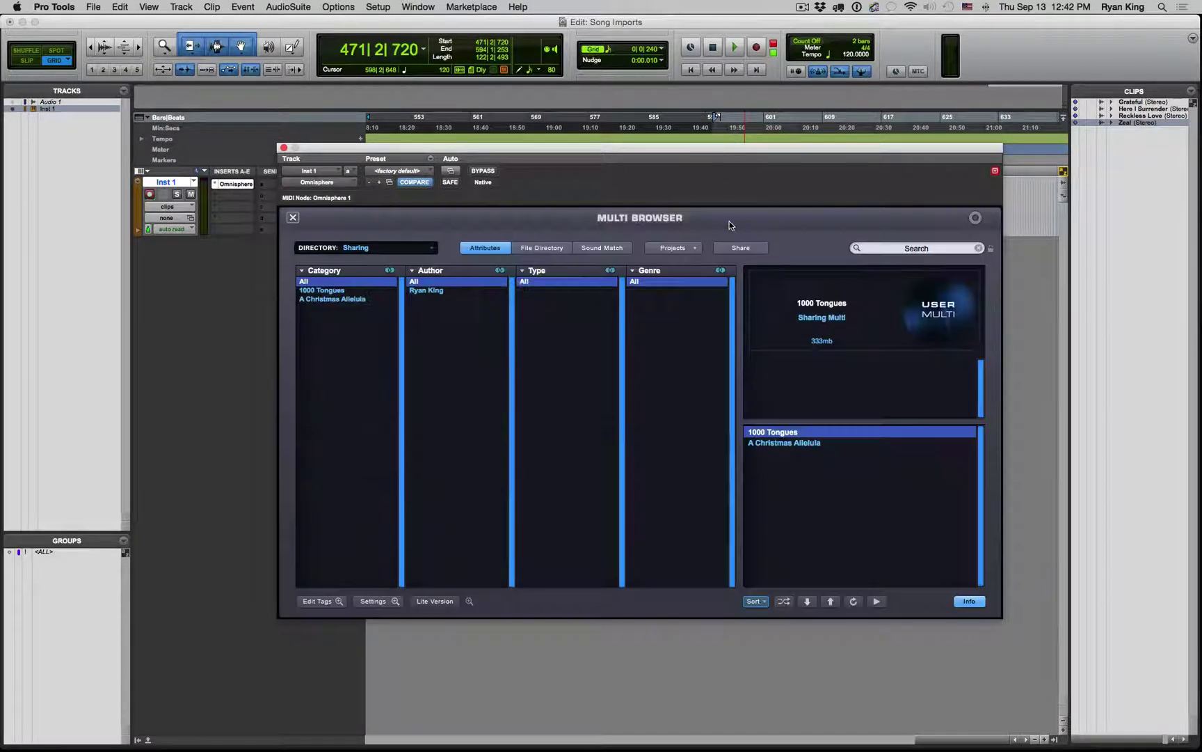
{"action": "left_click", "coordinate": [803, 443]}
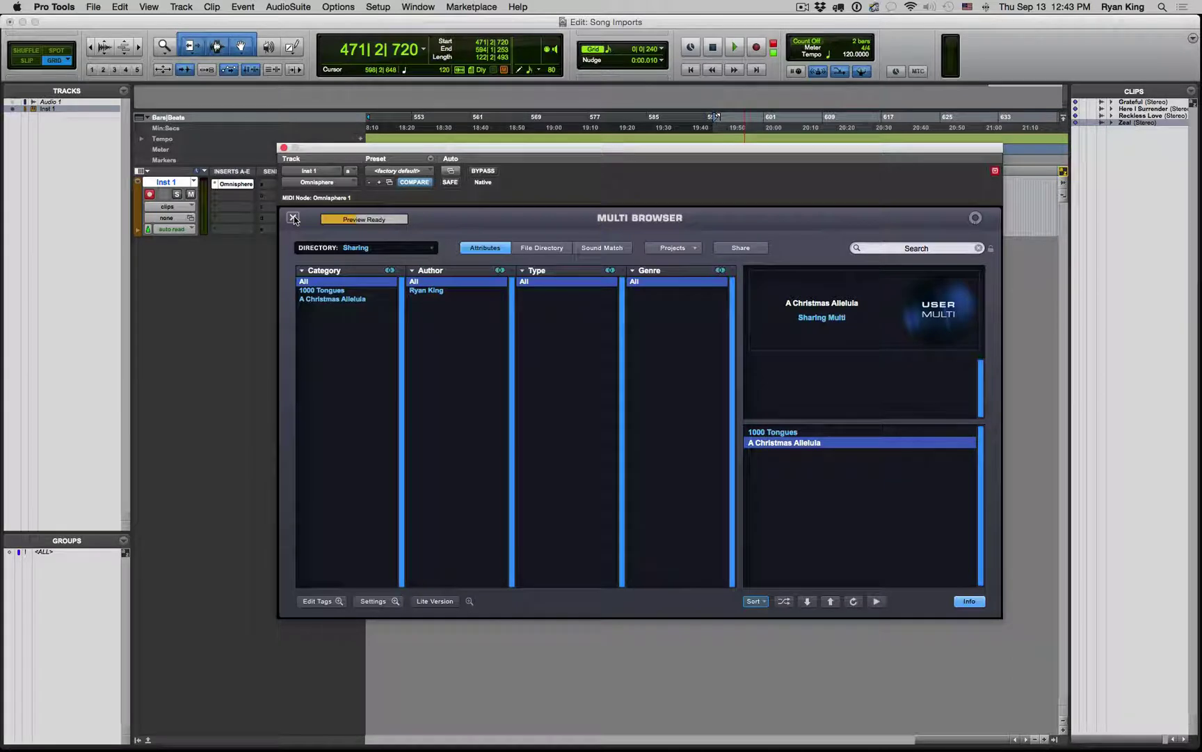
{"action": "left_click", "coordinate": [293, 217]}
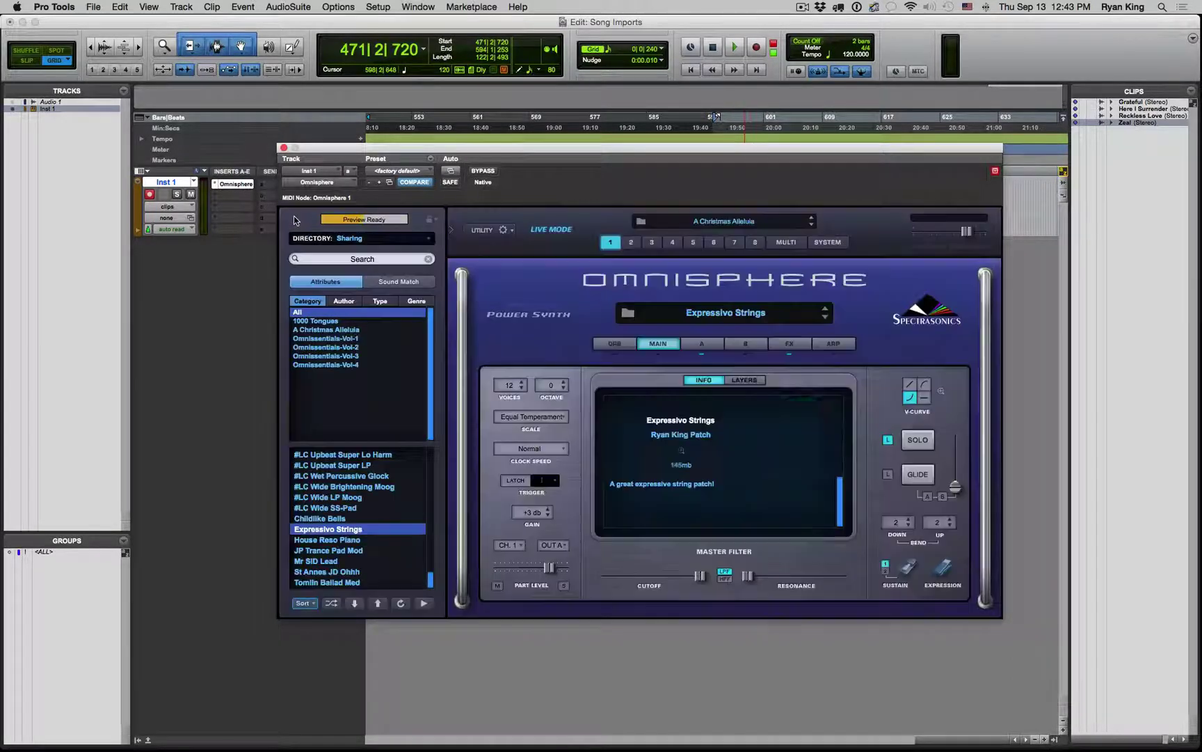
- Show the Live Mode grid with Expressivo Strings, two Childlike Bells and Tomlin Ballad Med, dismissing the Utility menu
{"action": "left_click", "coordinate": [783, 243]}
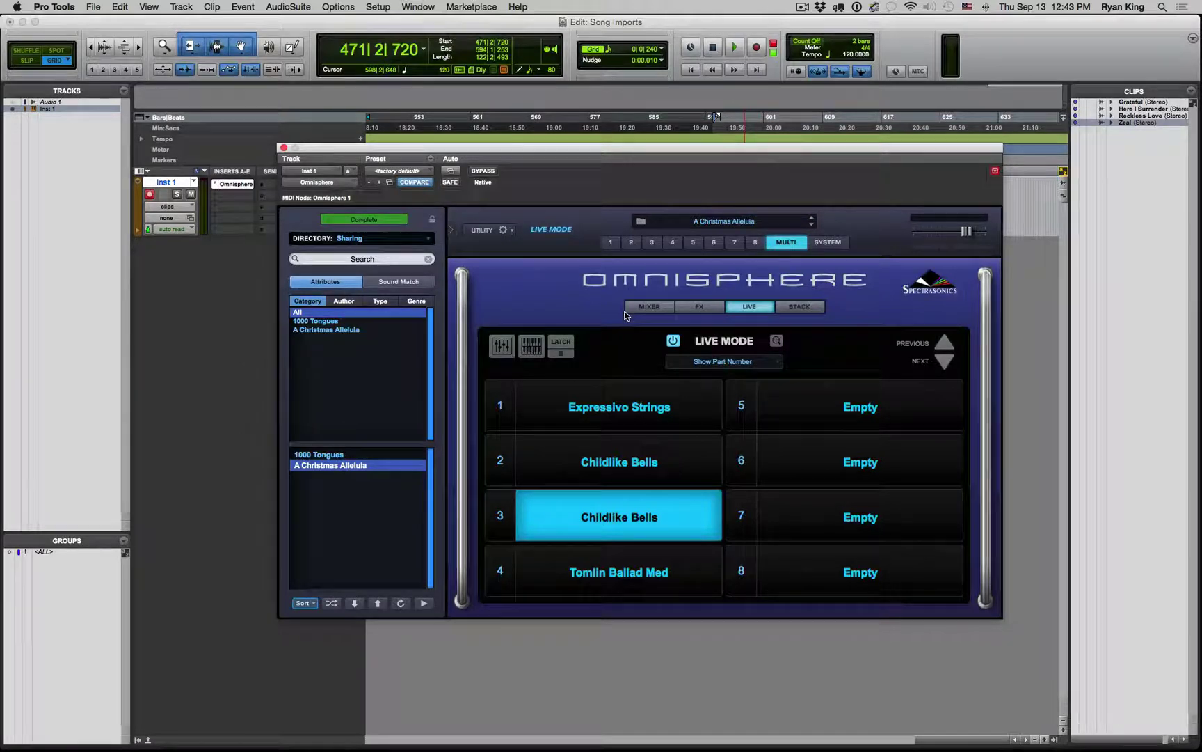
{"action": "left_click", "coordinate": [493, 231]}
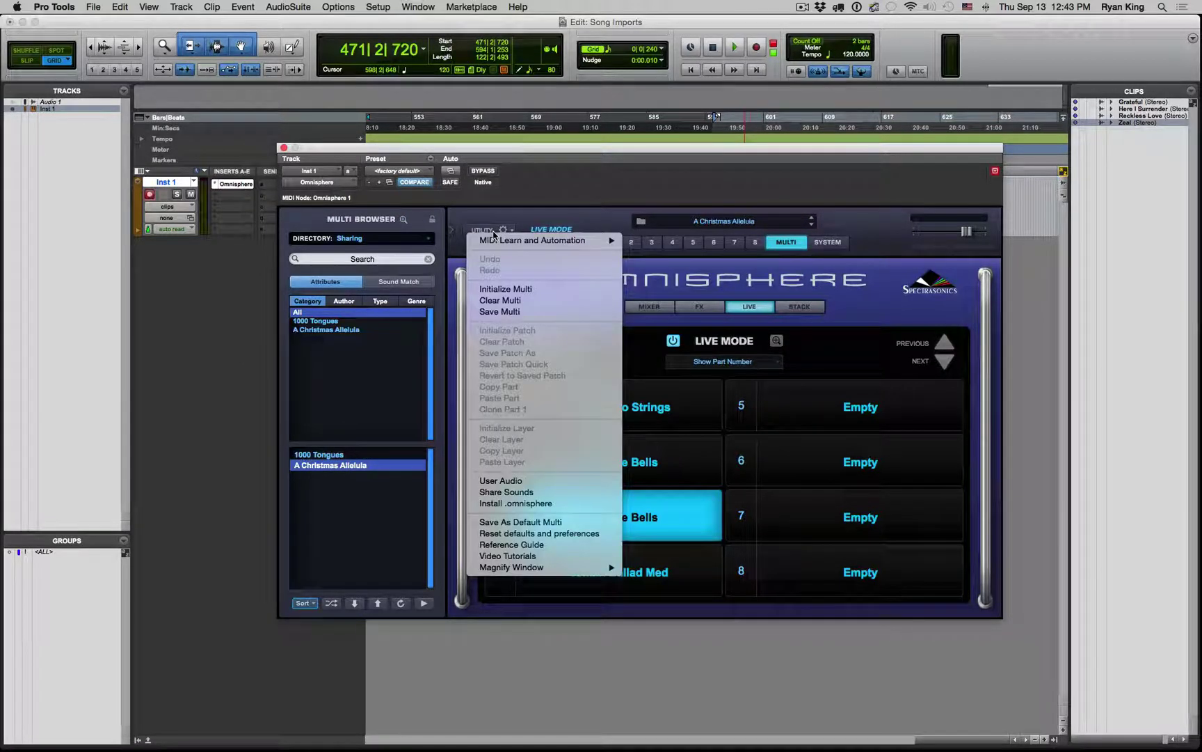
{"action": "left_click", "coordinate": [839, 186]}
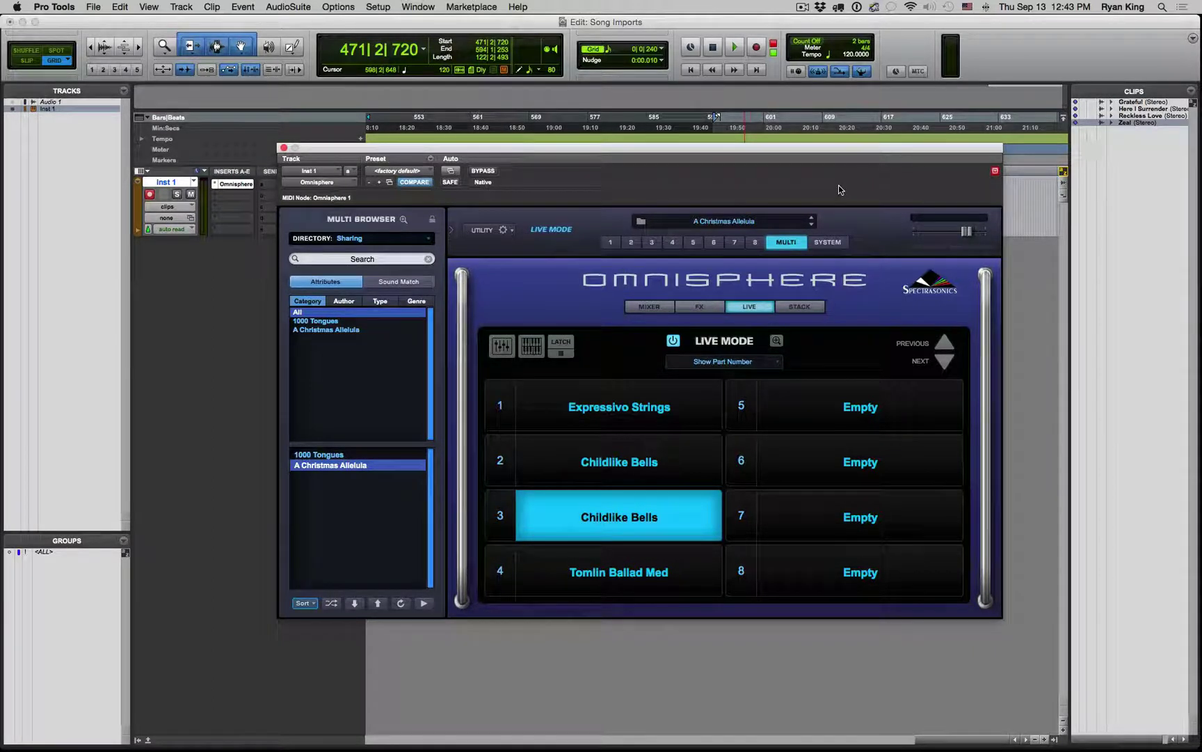